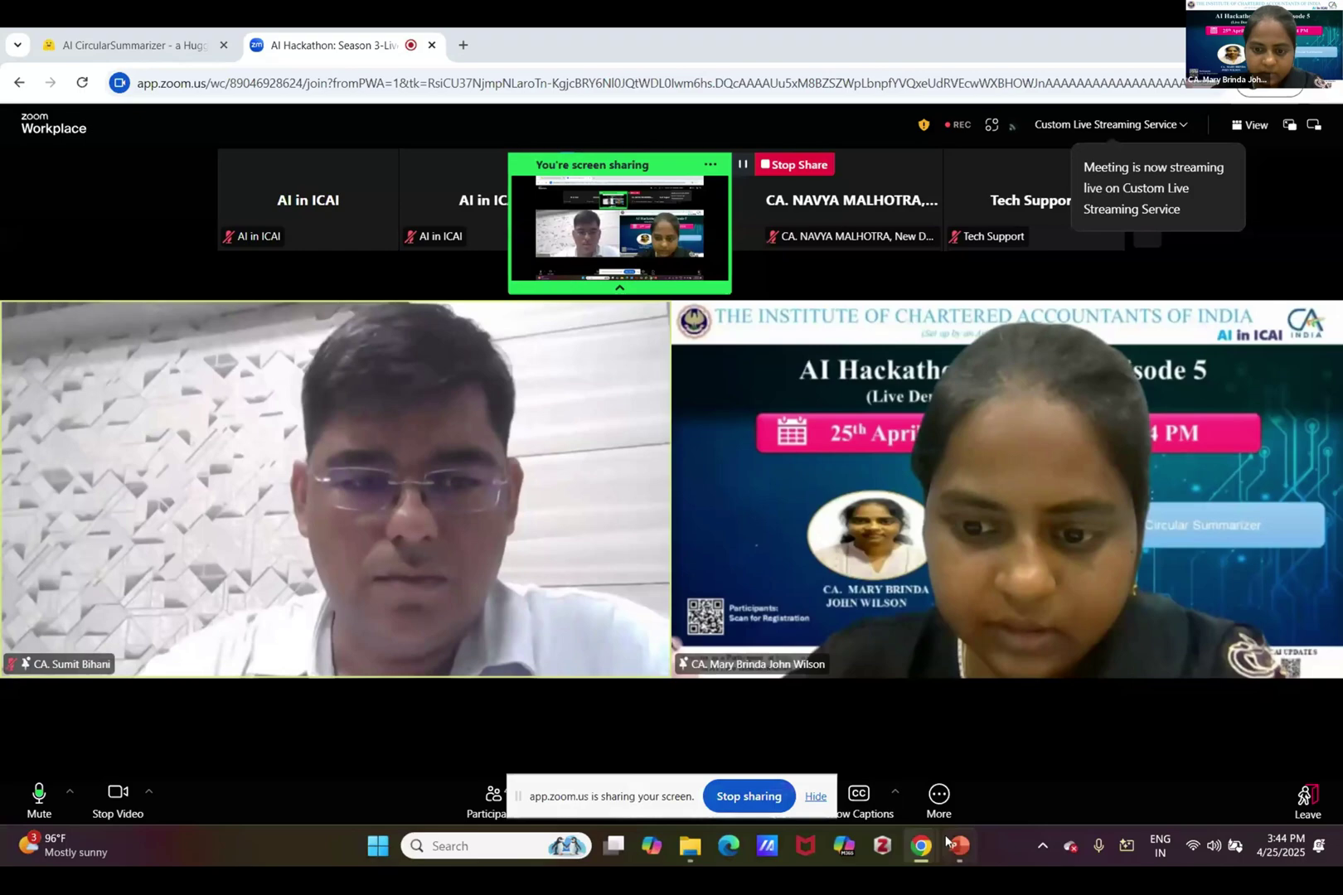
Step: Bring up the SmartGST deck, insert a blank slide 2, and display the Problem Statement slide
{"action": "left_click", "coordinate": [956, 846]}
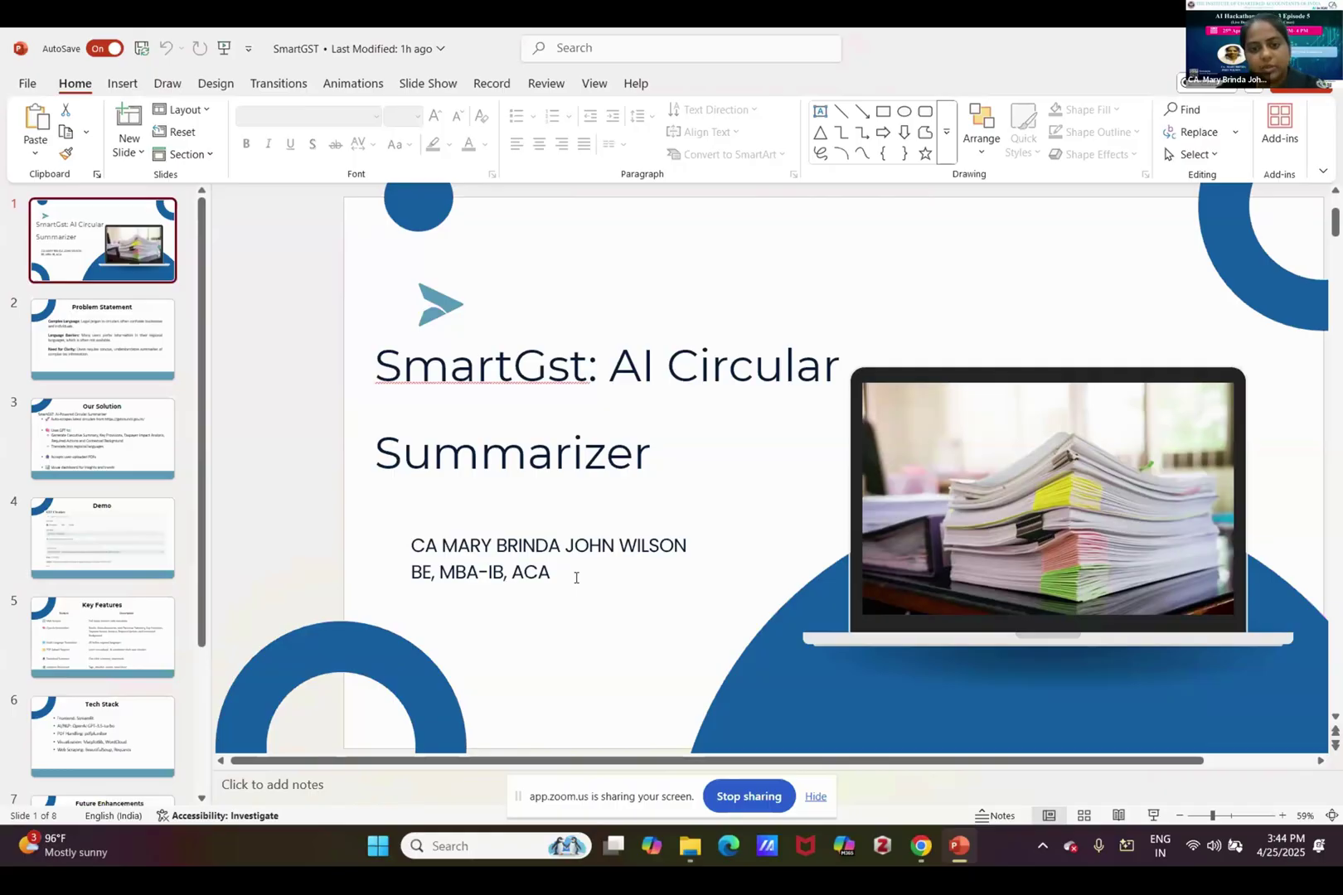
{"action": "key", "text": "ctrl+m"}
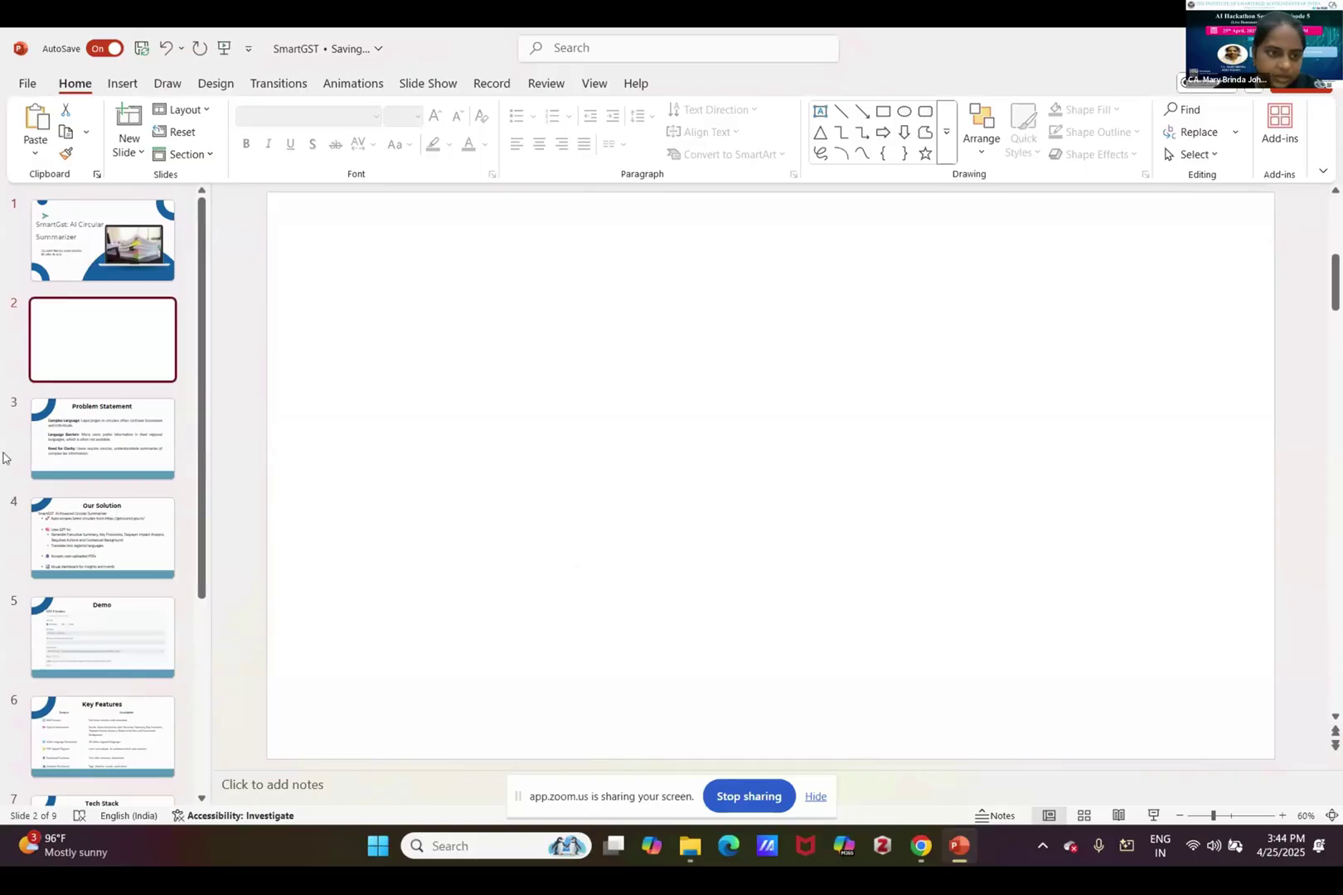
{"action": "left_click", "coordinate": [50, 458]}
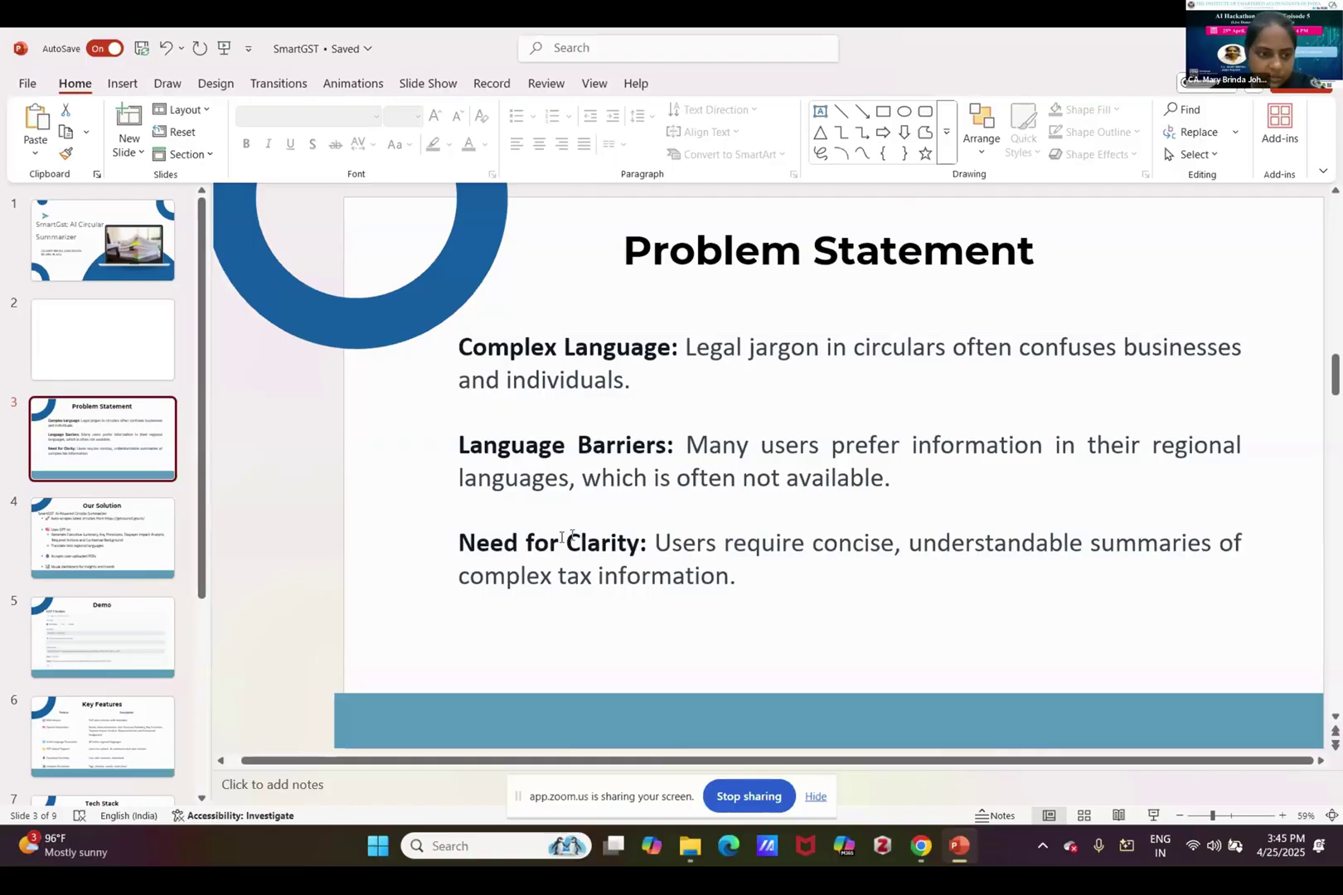
Step: On slide 4, select the bullets from regional languages through the last one
{"action": "left_click", "coordinate": [114, 554]}
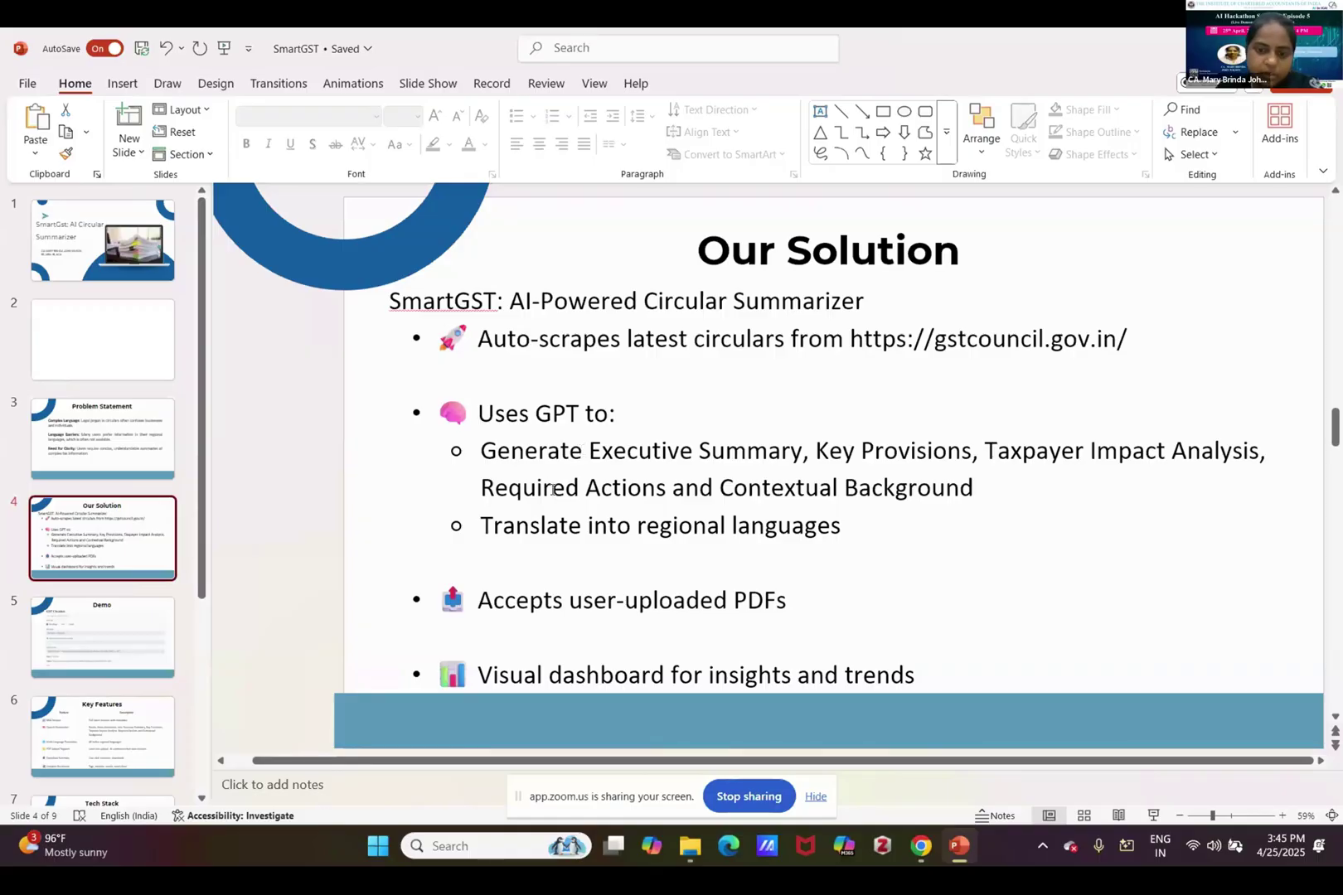
{"action": "left_click", "coordinate": [632, 526]}
{"action": "left_click_drag", "start_coordinate": [630, 527], "coordinate": [711, 742]}
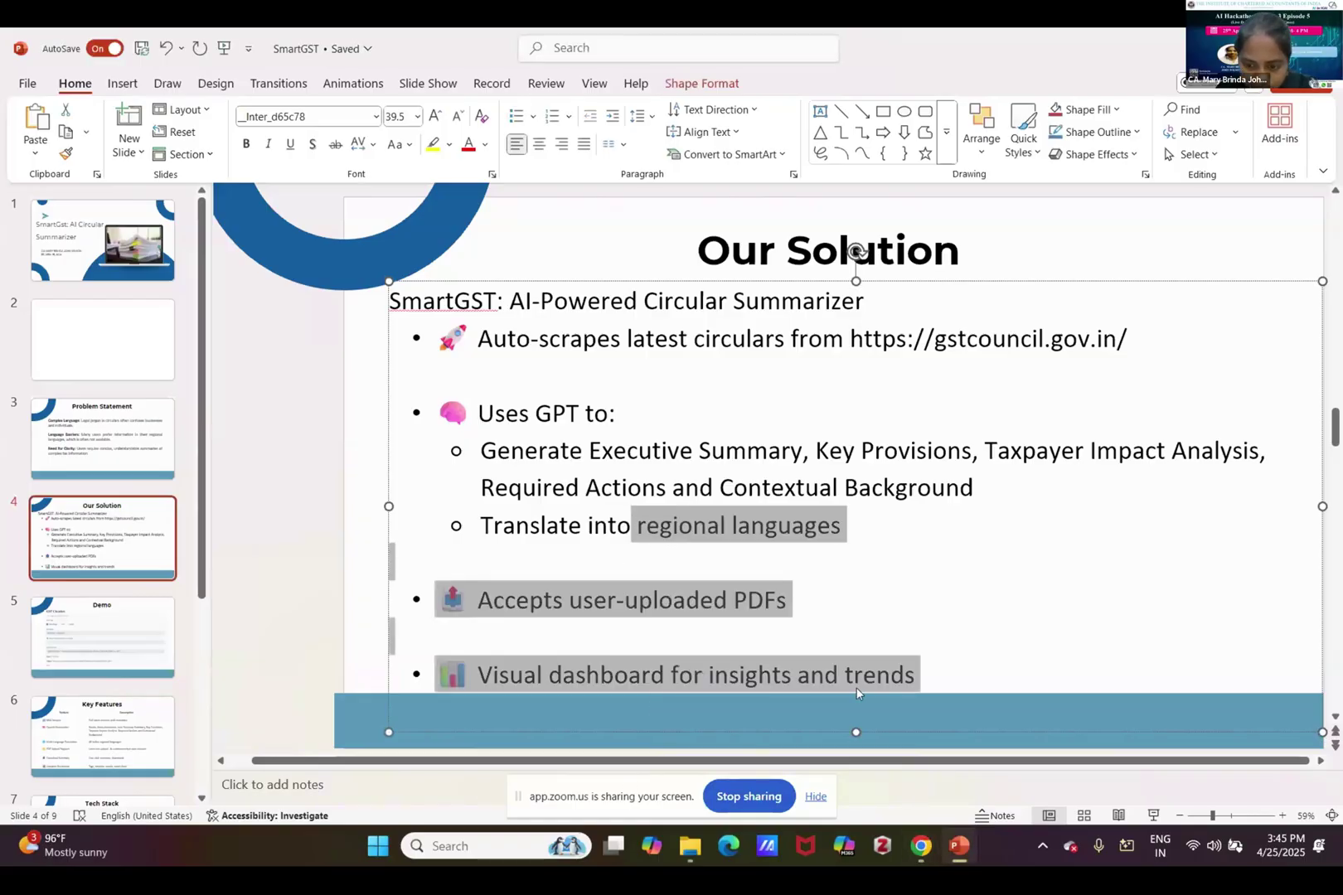
Step: Open a new Chrome window, then return to the meeting window's AI CircularSummarizer tab
{"action": "right_click", "coordinate": [920, 846]}
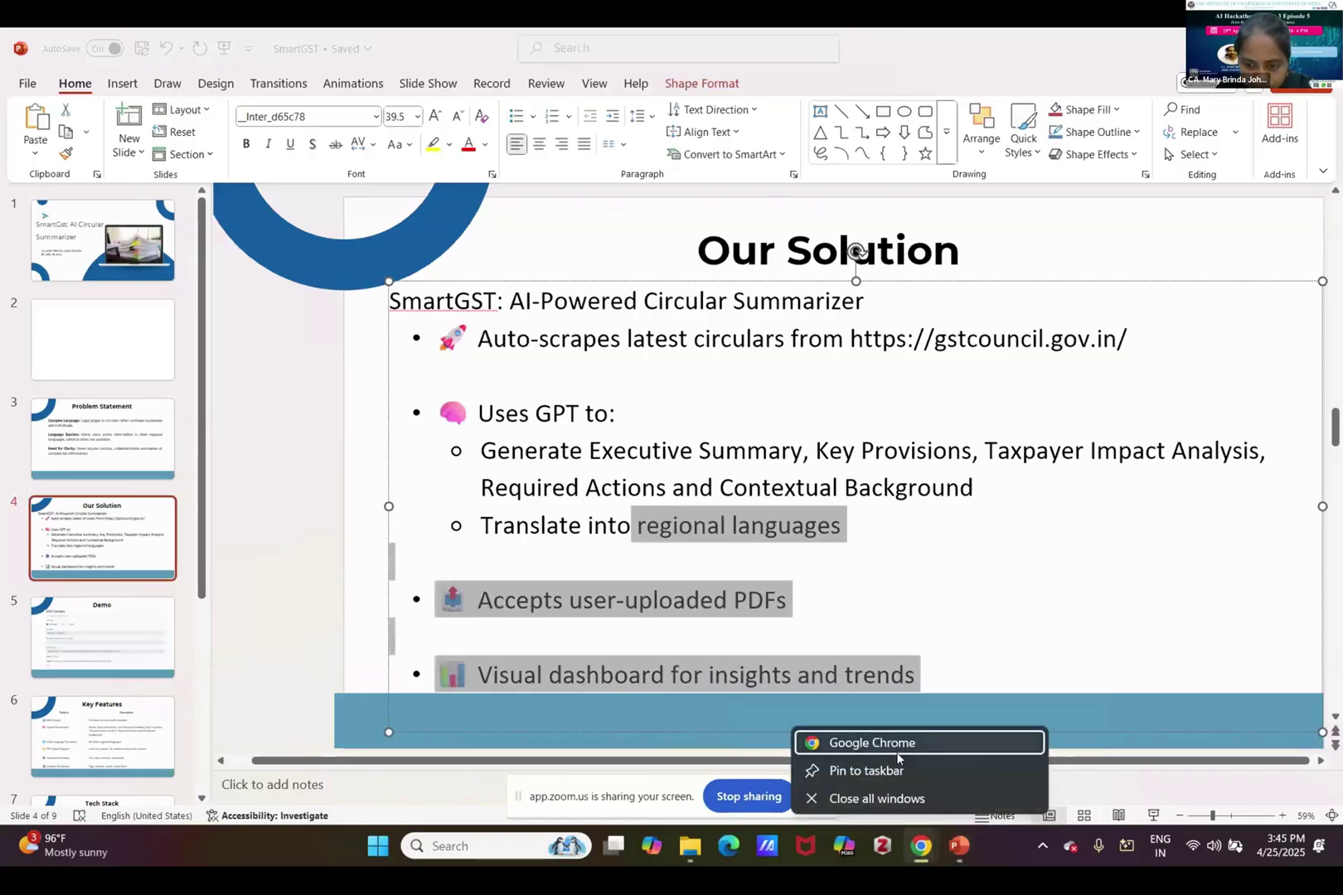
{"action": "left_click", "coordinate": [896, 753]}
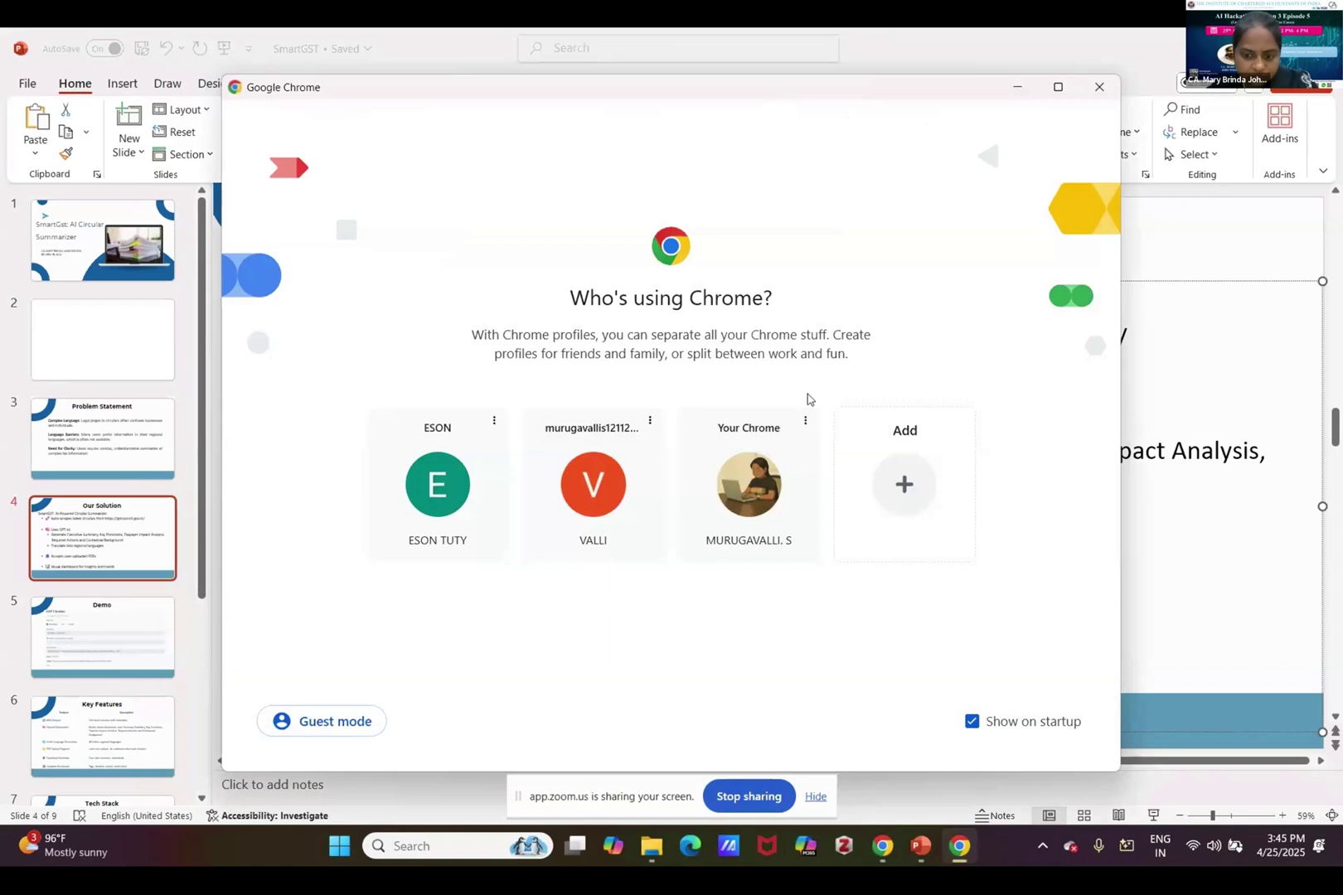
{"action": "mouse_move", "coordinate": [888, 859]}
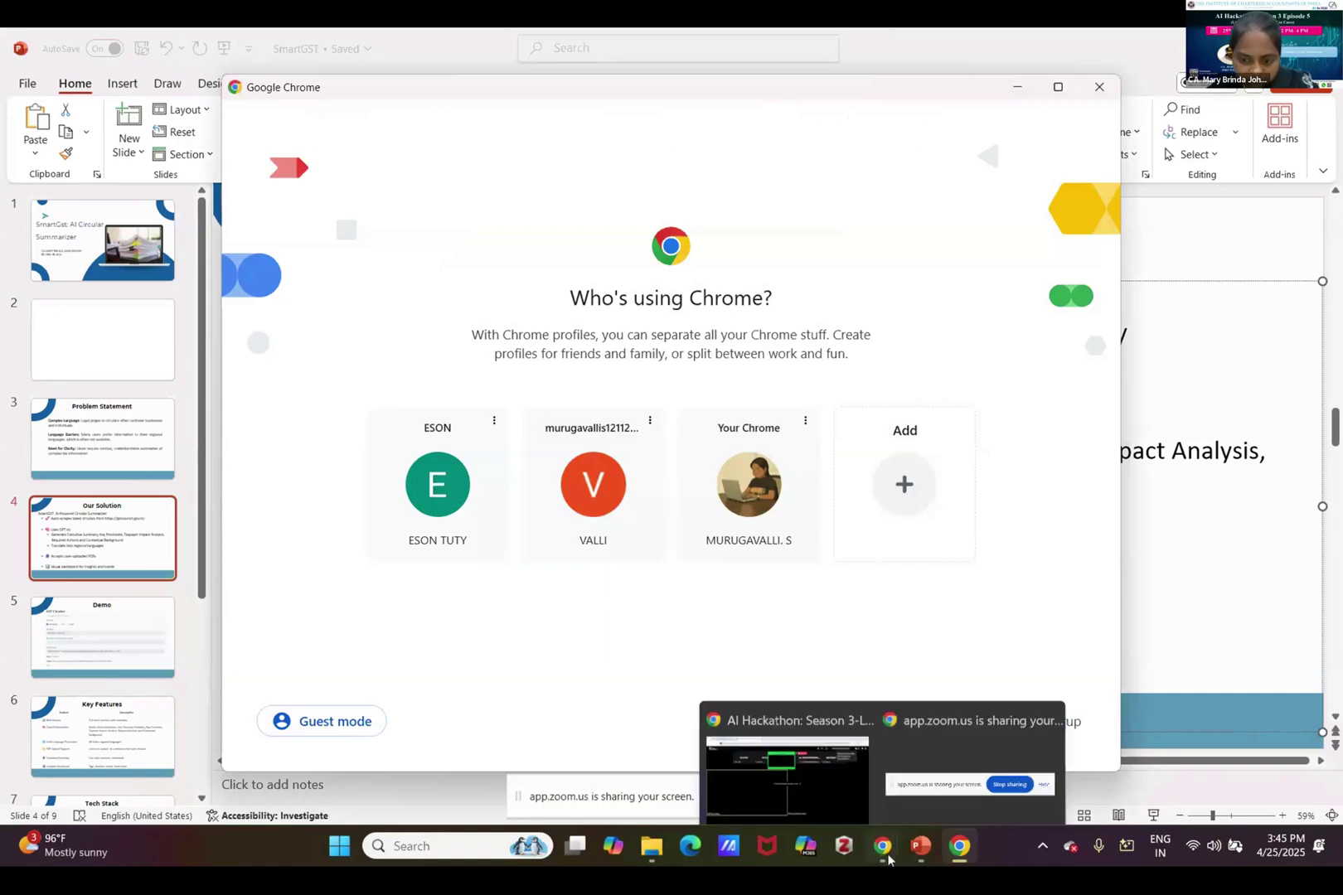
{"action": "left_click", "coordinate": [829, 794]}
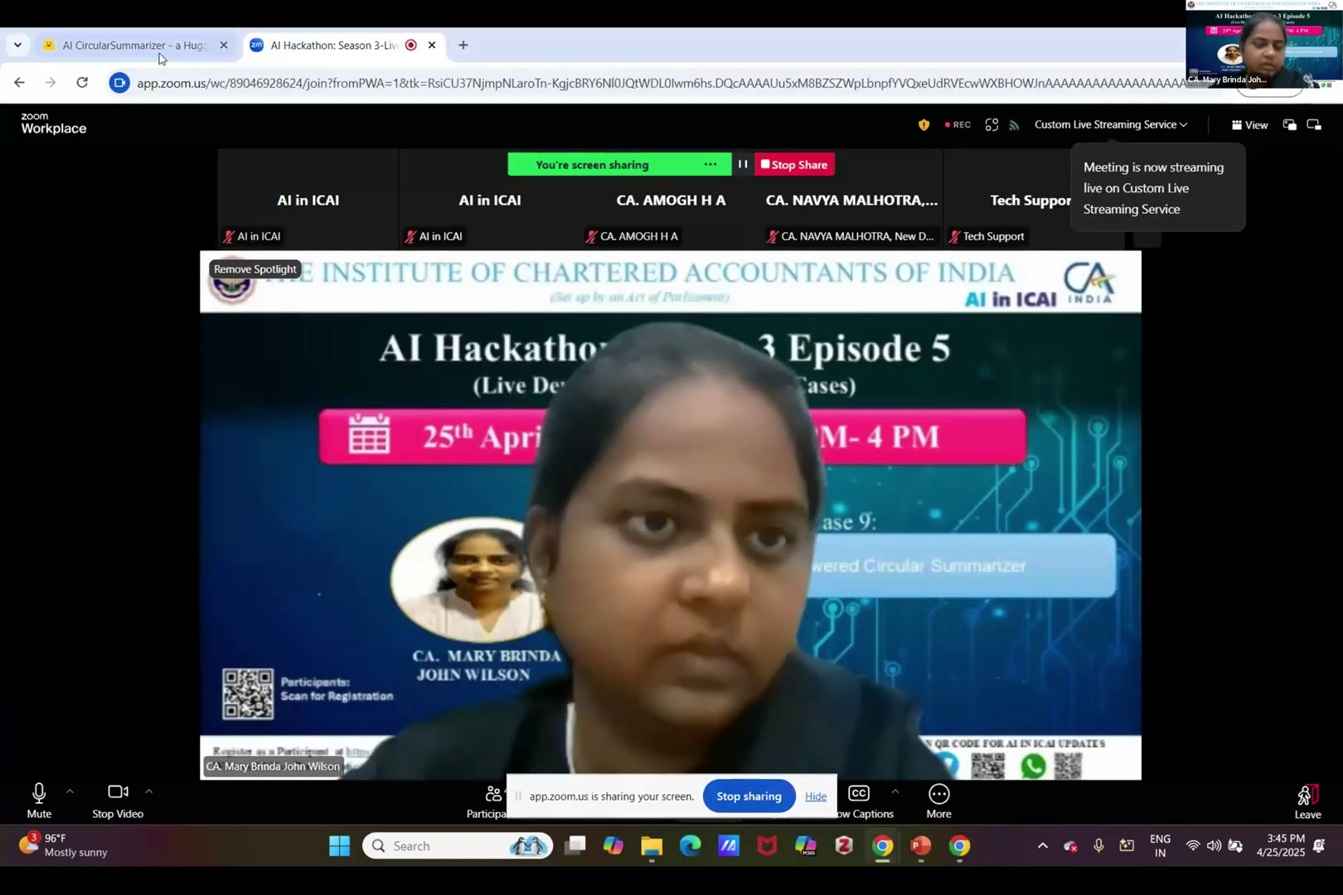
{"action": "left_click", "coordinate": [159, 51]}
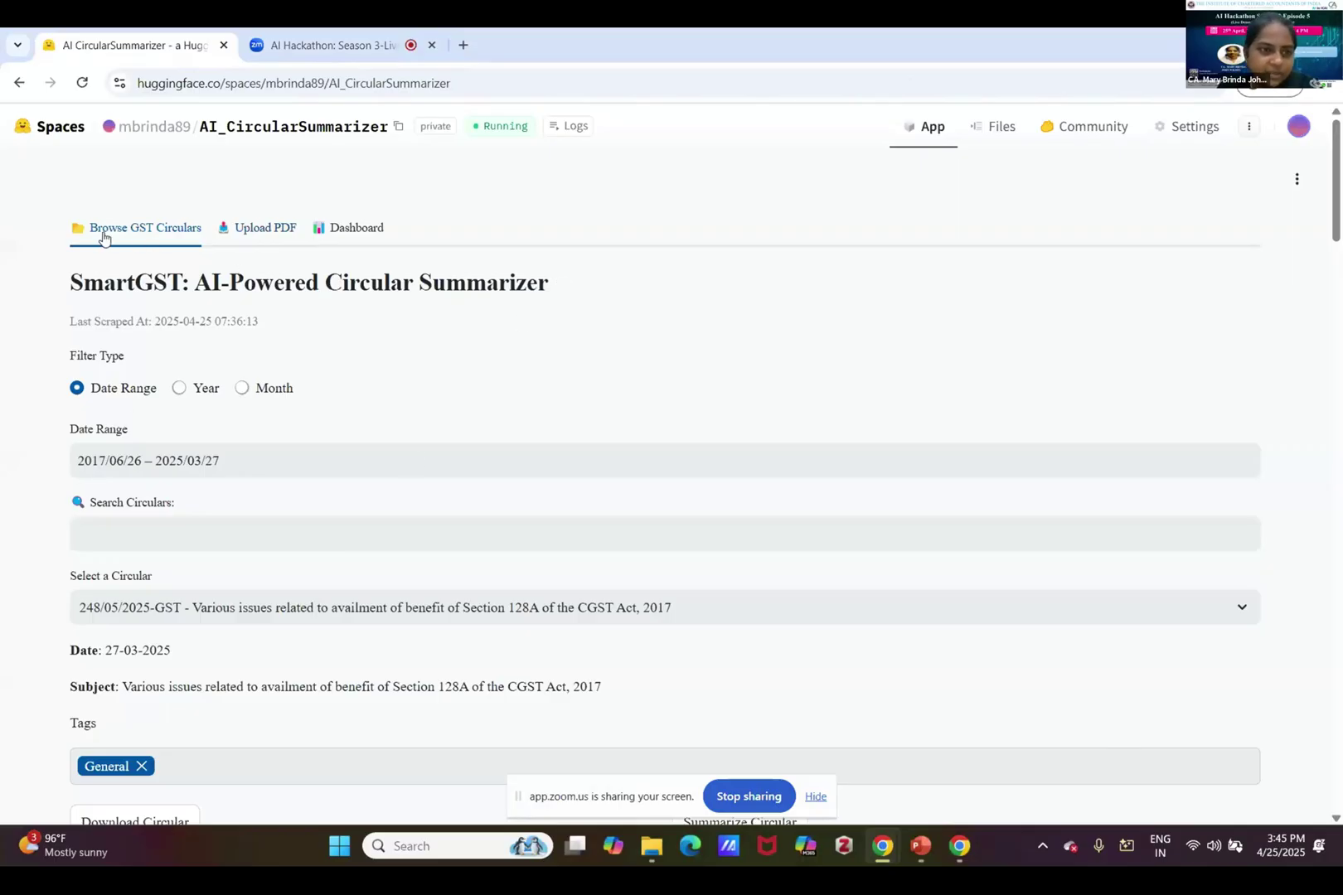
Step: Glance at Upload PDF, then view the Dashboard's tag chart, quarterly line chart and word cloud
{"action": "left_click", "coordinate": [249, 237]}
{"action": "left_click", "coordinate": [336, 236]}
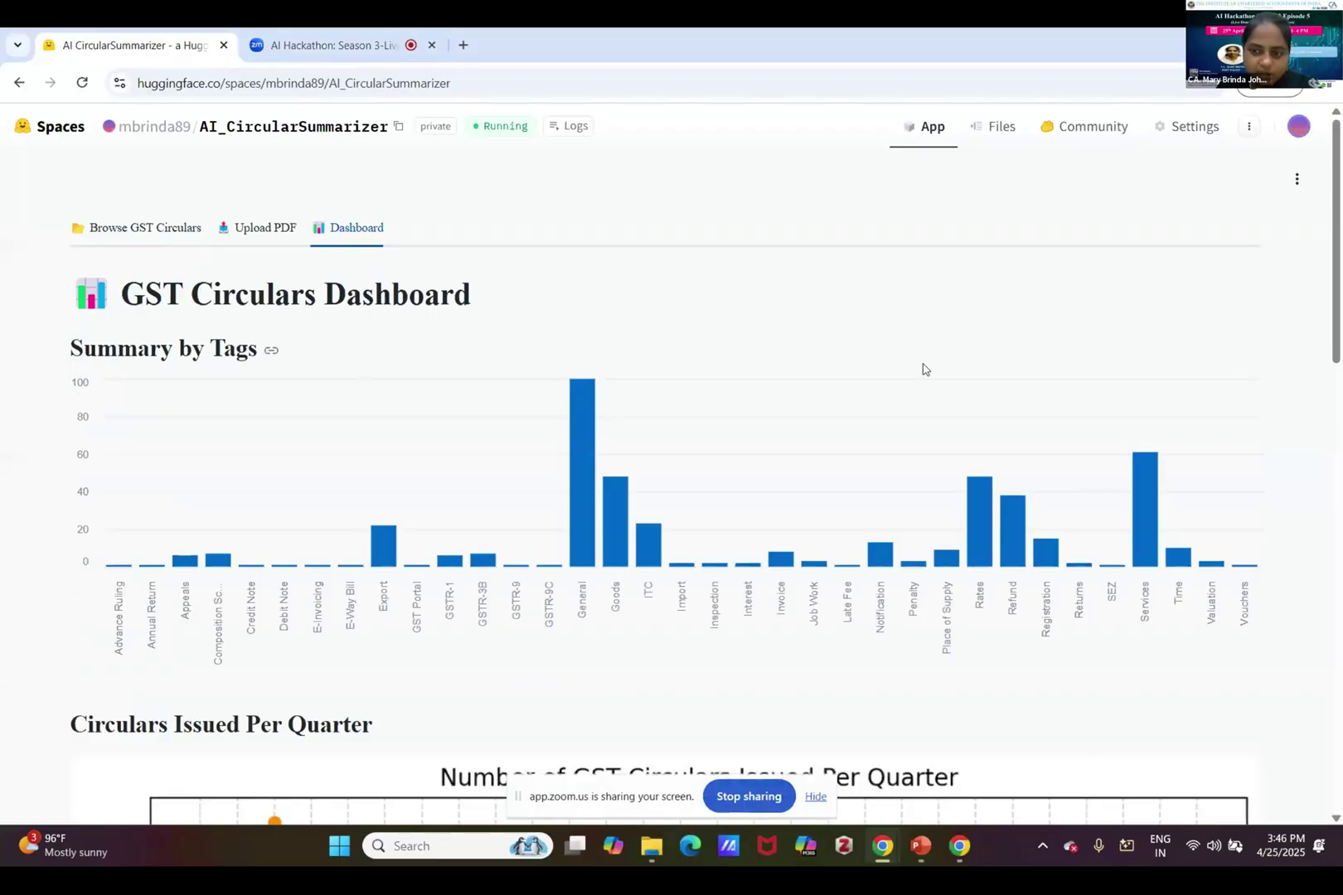
{"action": "right_click", "coordinate": [1340, 391]}
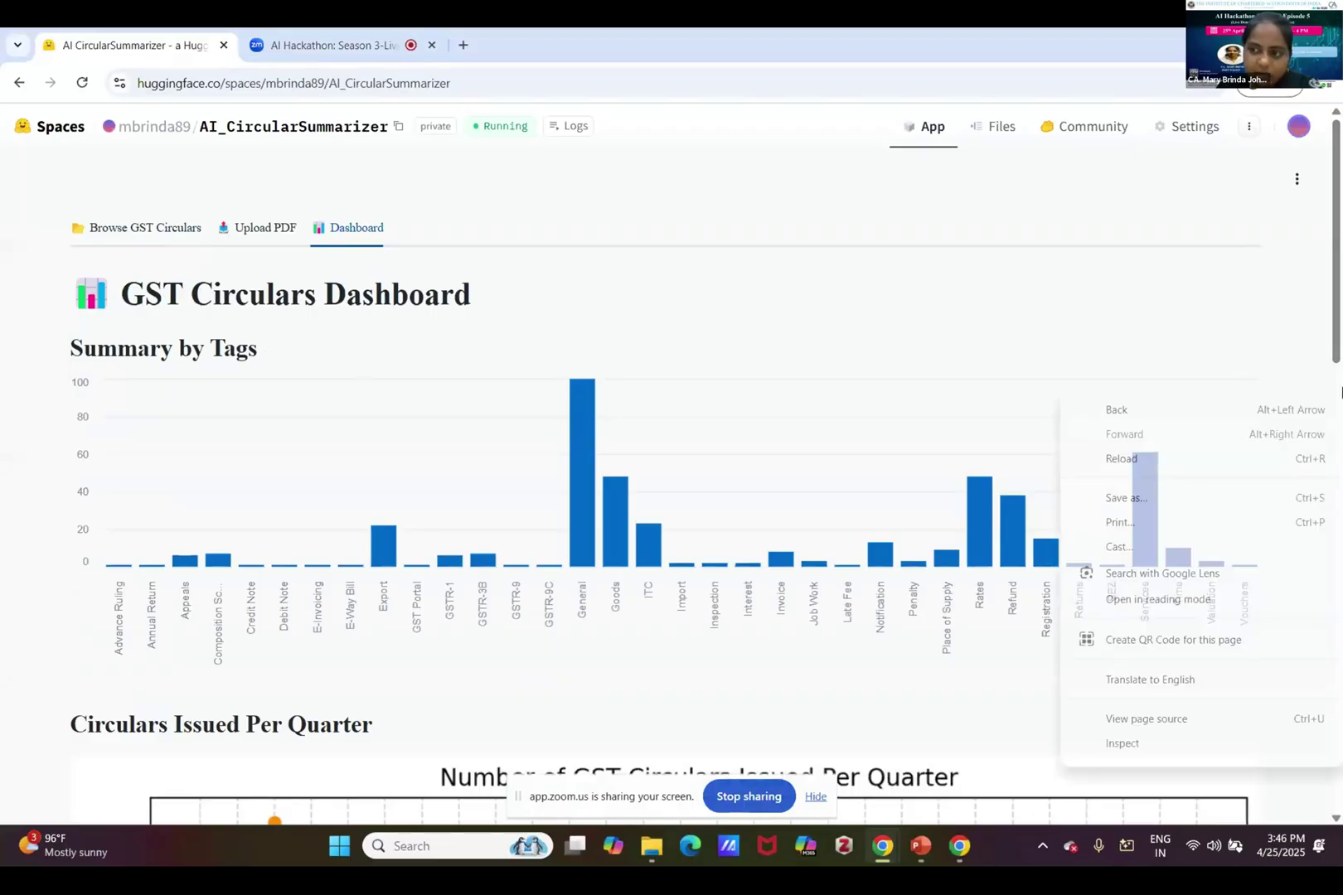
{"action": "left_click", "coordinate": [1338, 342]}
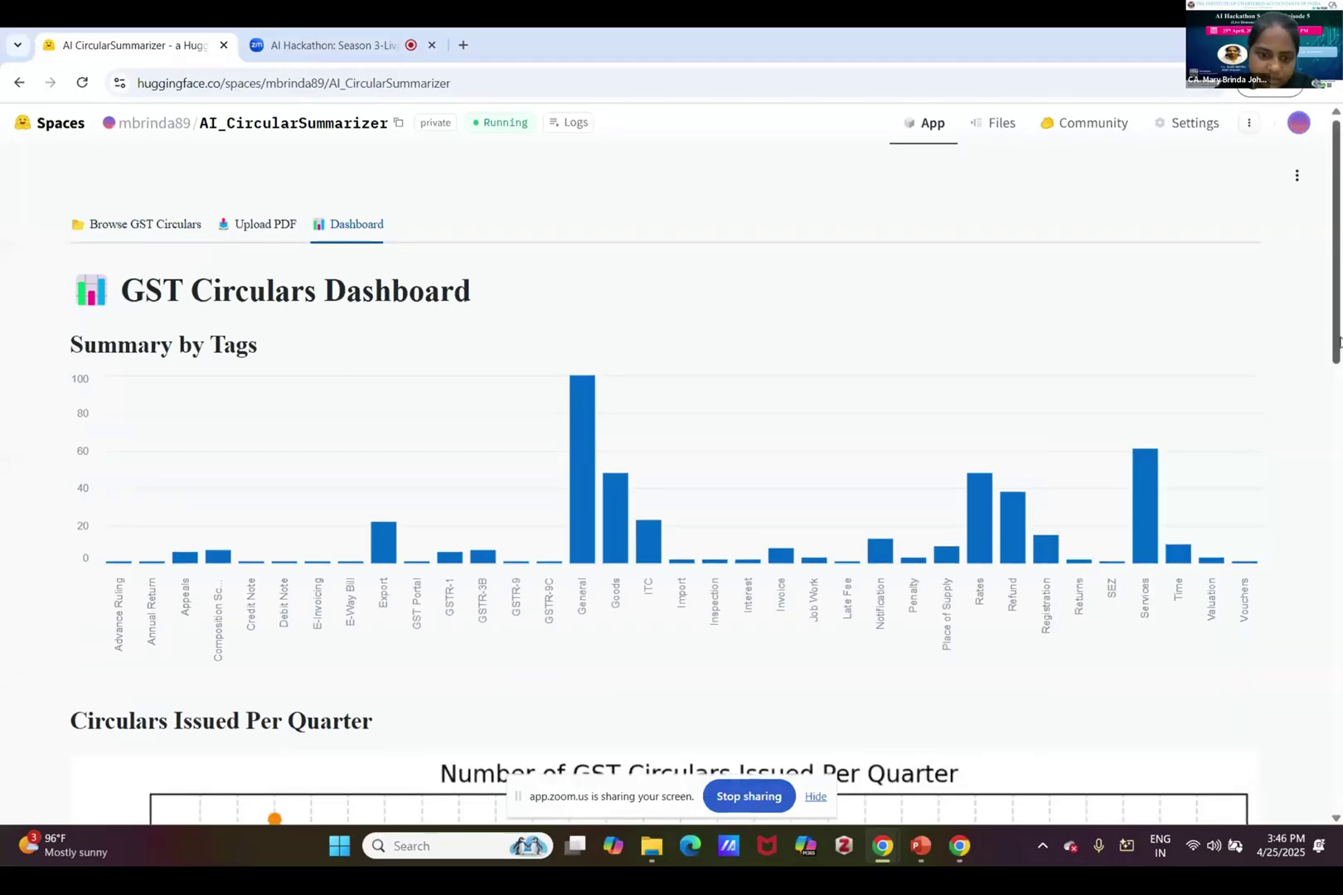
{"action": "mouse_move", "coordinate": [1338, 342]}
{"action": "left_mouse_down"}
{"action": "mouse_move", "coordinate": [1341, 796]}
{"action": "mouse_move", "coordinate": [1341, 336]}
{"action": "left_mouse_up"}
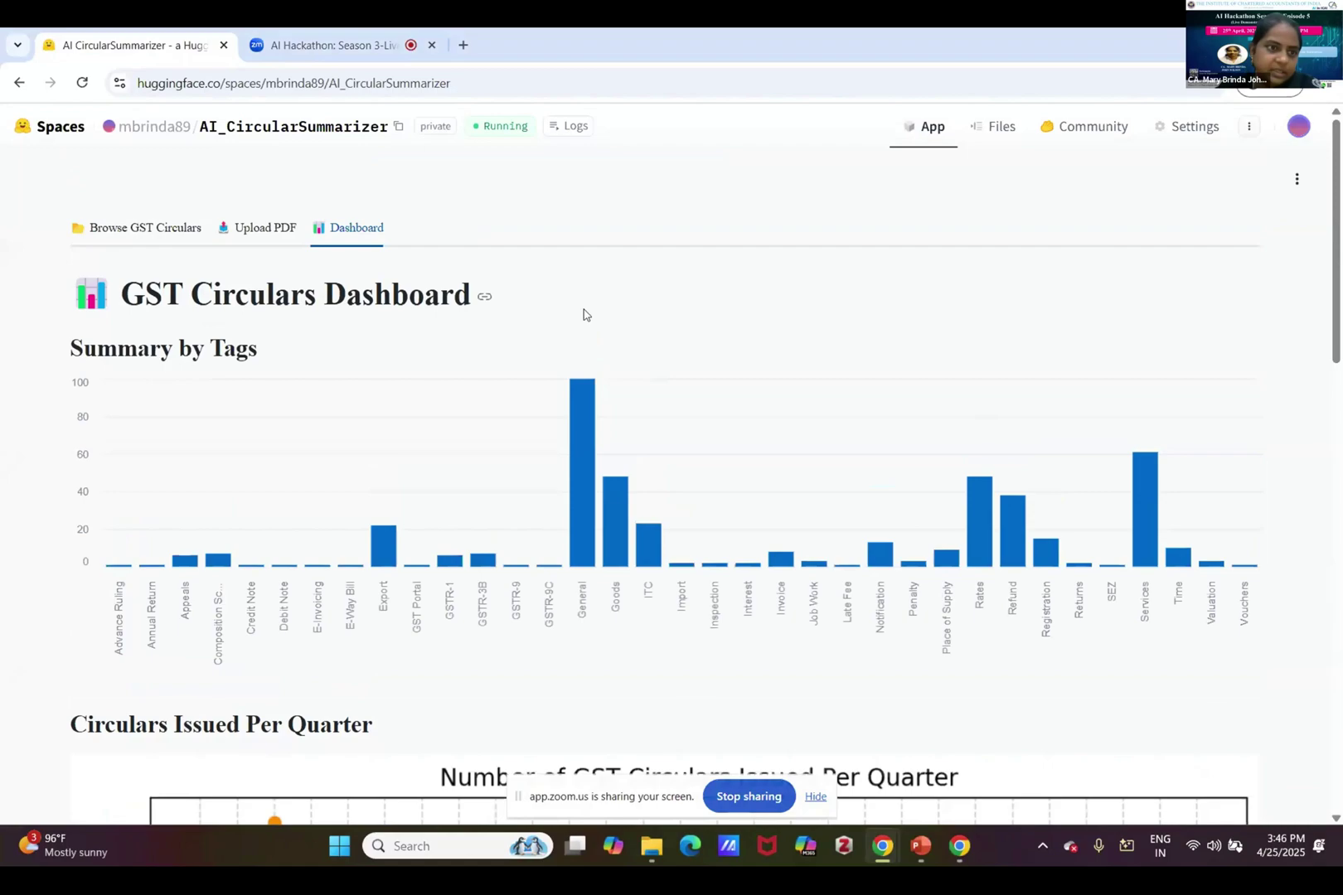
Step: In Browse GST Circulars, set the date range to 30 June – 29 July 2017
{"action": "left_click", "coordinate": [147, 240]}
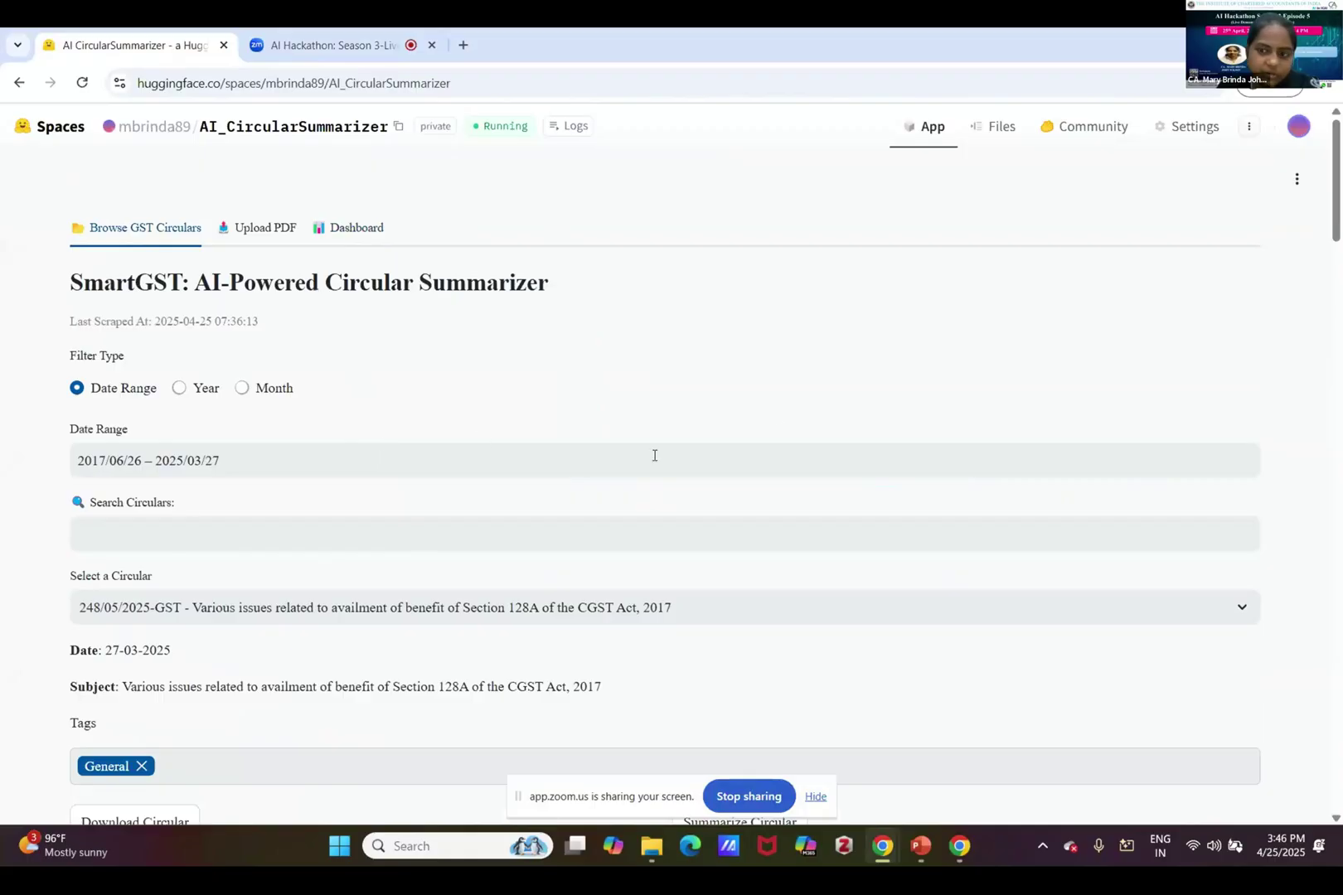
{"action": "scroll", "coordinate": [1260, 248], "scroll_direction": "down", "scroll_amount": 2}
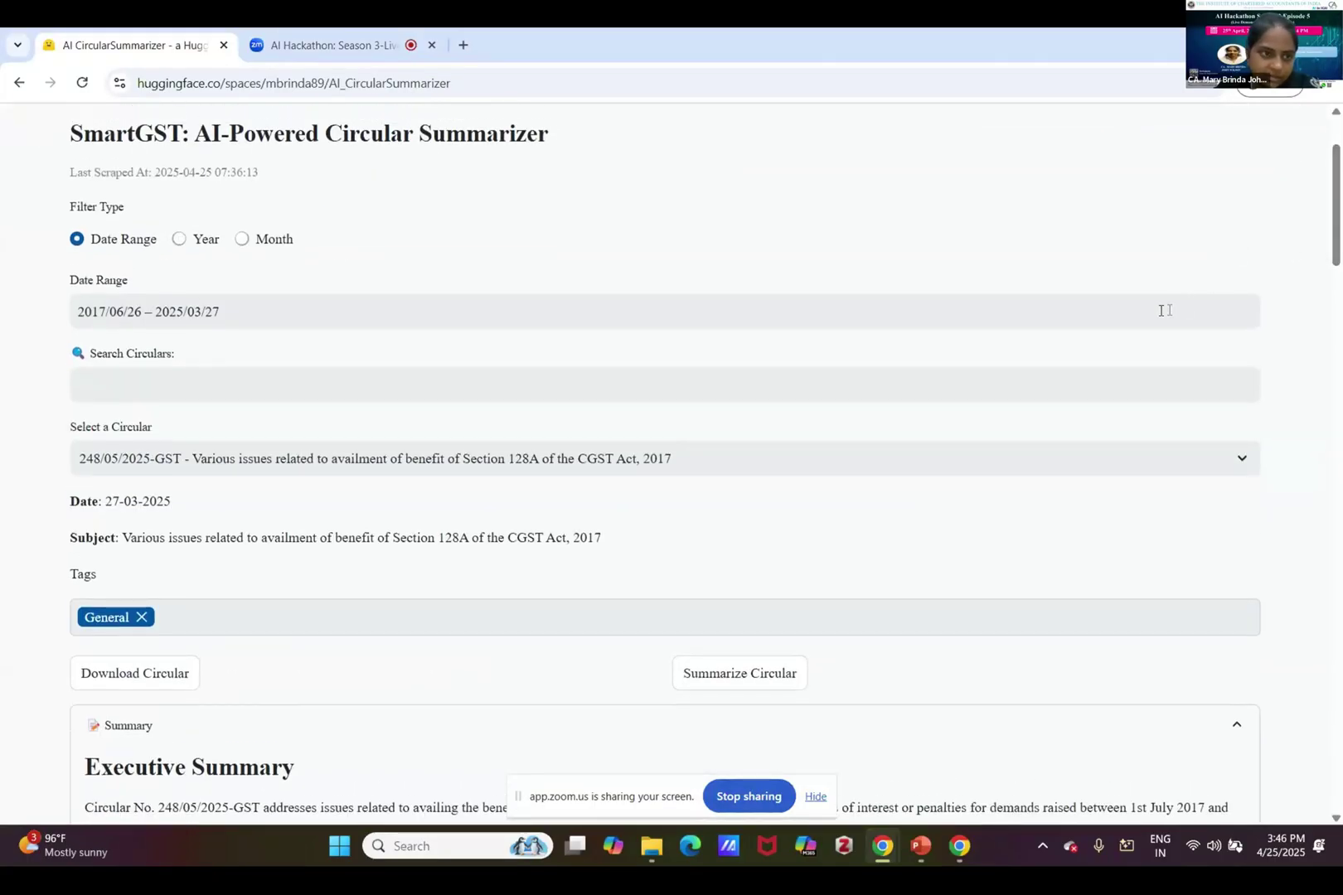
{"action": "left_click", "coordinate": [887, 305]}
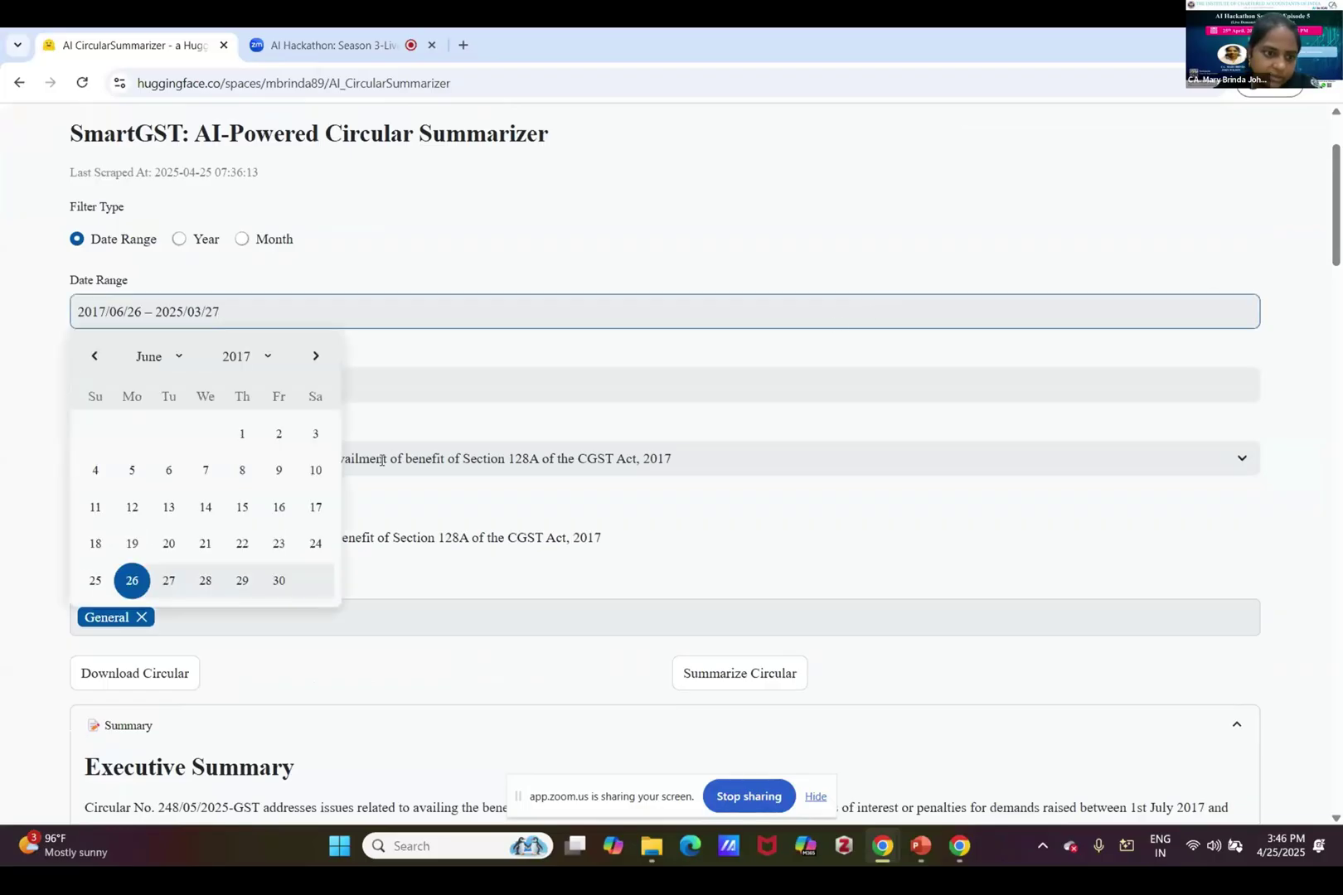
{"action": "left_click", "coordinate": [287, 588]}
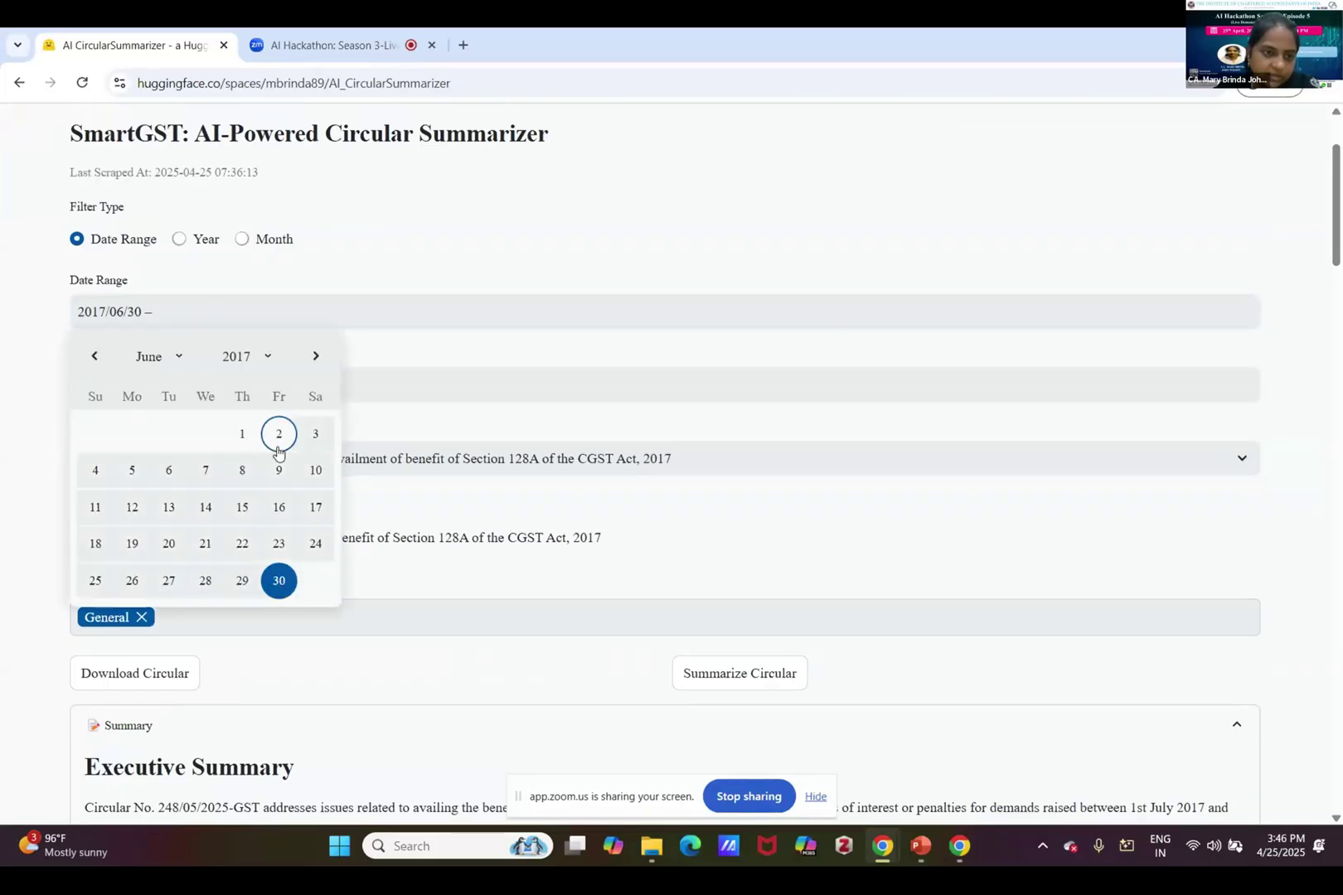
{"action": "left_click", "coordinate": [316, 357]}
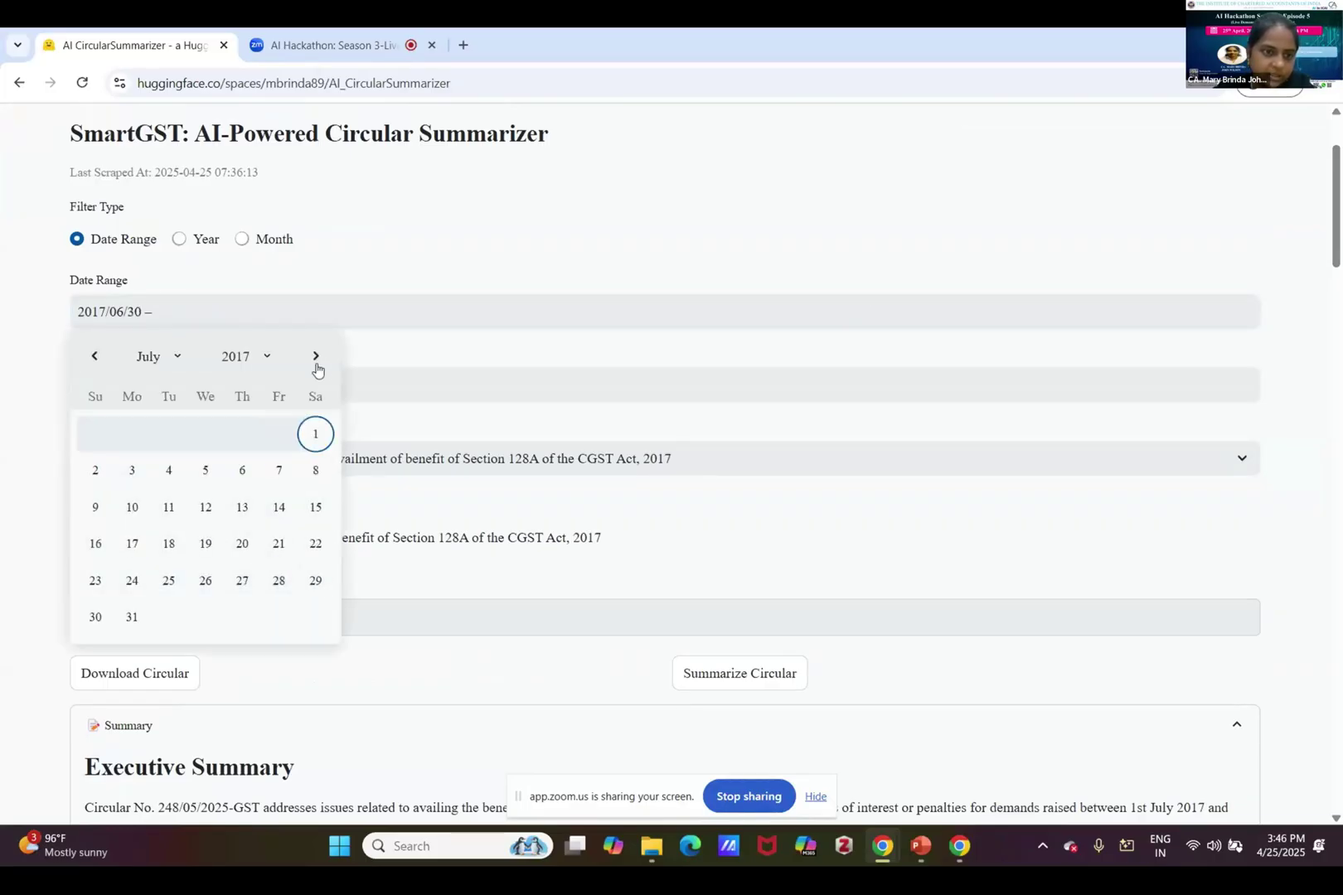
{"action": "left_click", "coordinate": [315, 581]}
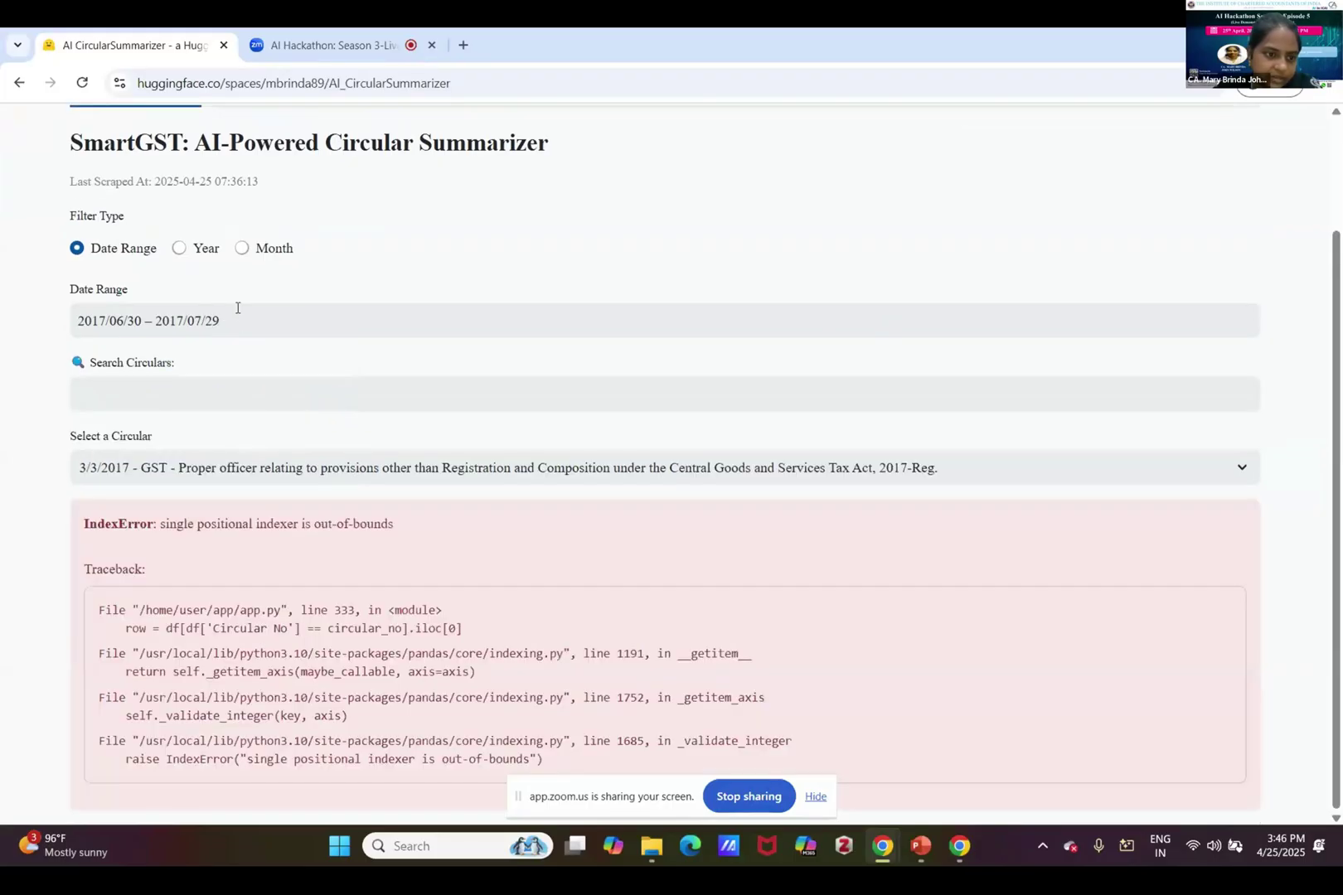
Step: Close the calendar and switch the circular filter type to Year with All Years
{"action": "left_click", "coordinate": [252, 310]}
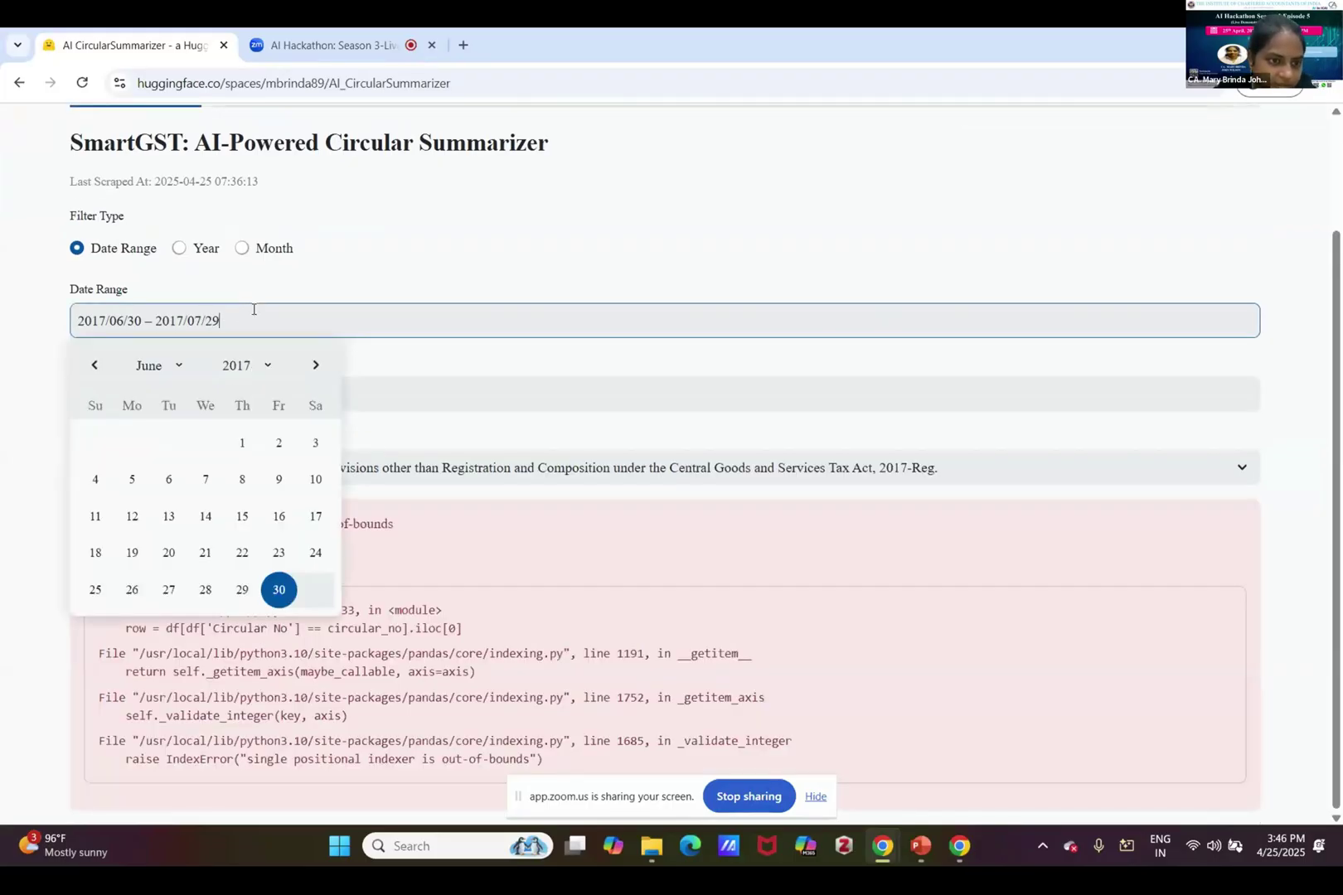
{"action": "left_click", "coordinate": [176, 367]}
{"action": "left_click", "coordinate": [179, 248]}
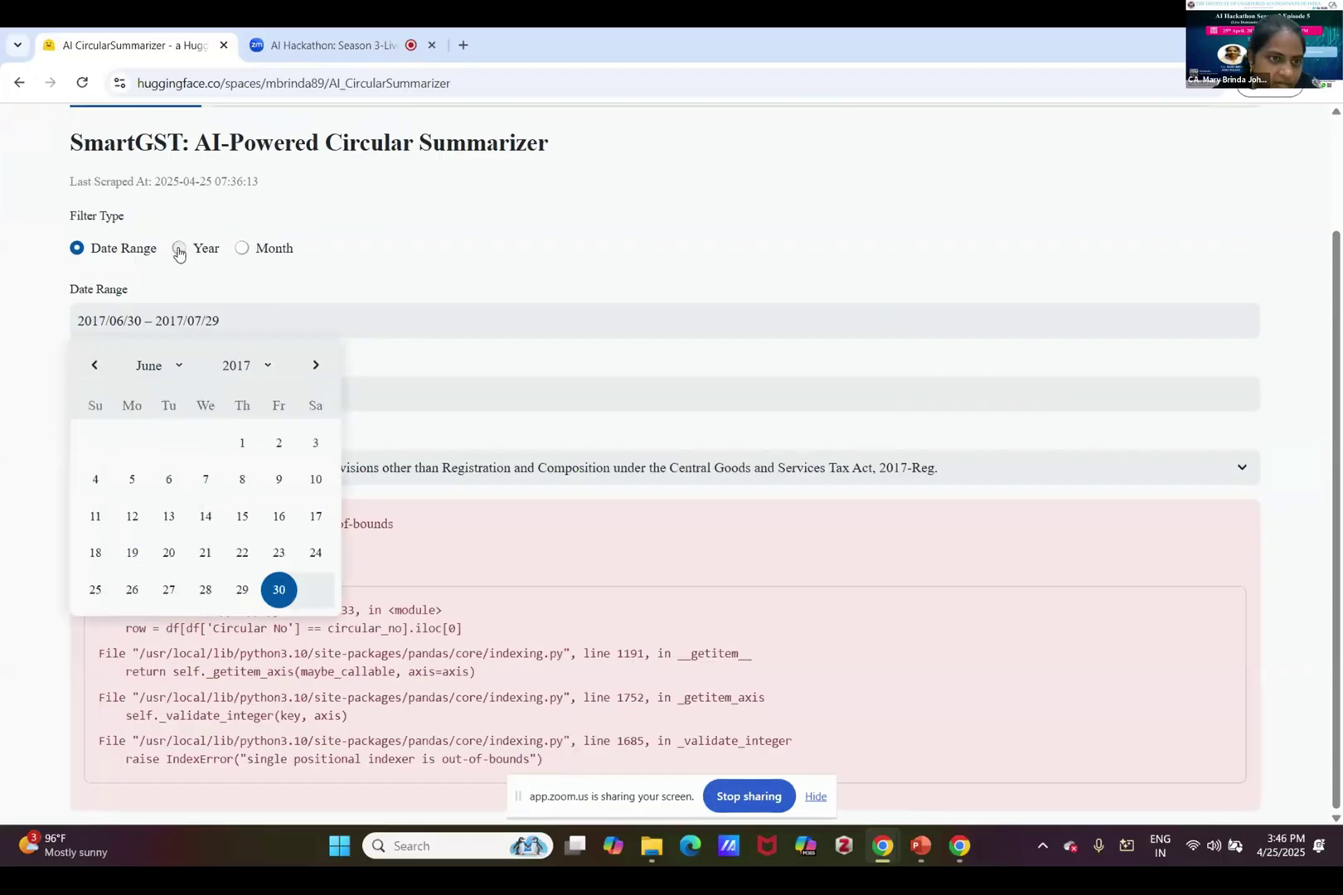
{"action": "left_click", "coordinate": [79, 249]}
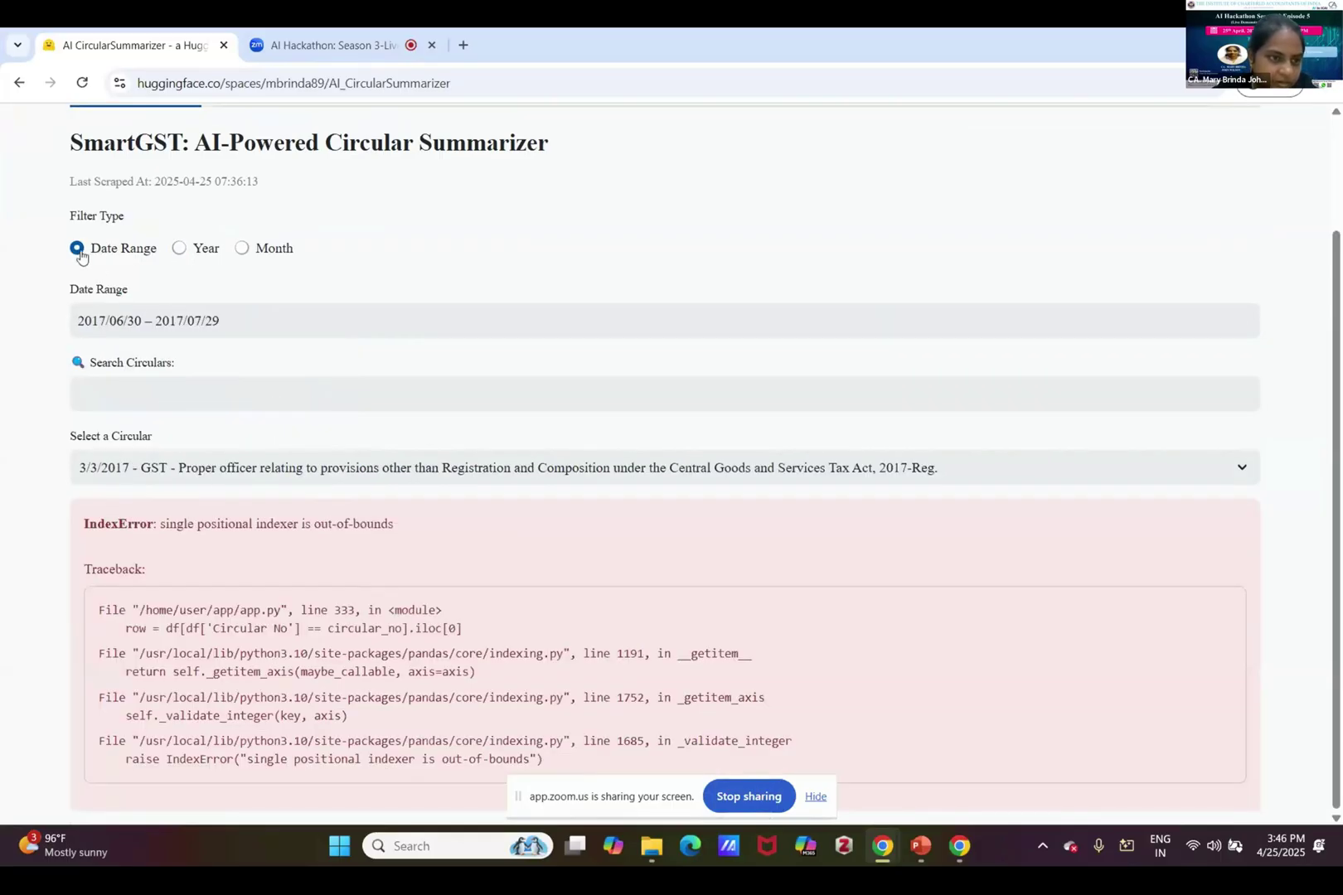
{"action": "left_click", "coordinate": [178, 248]}
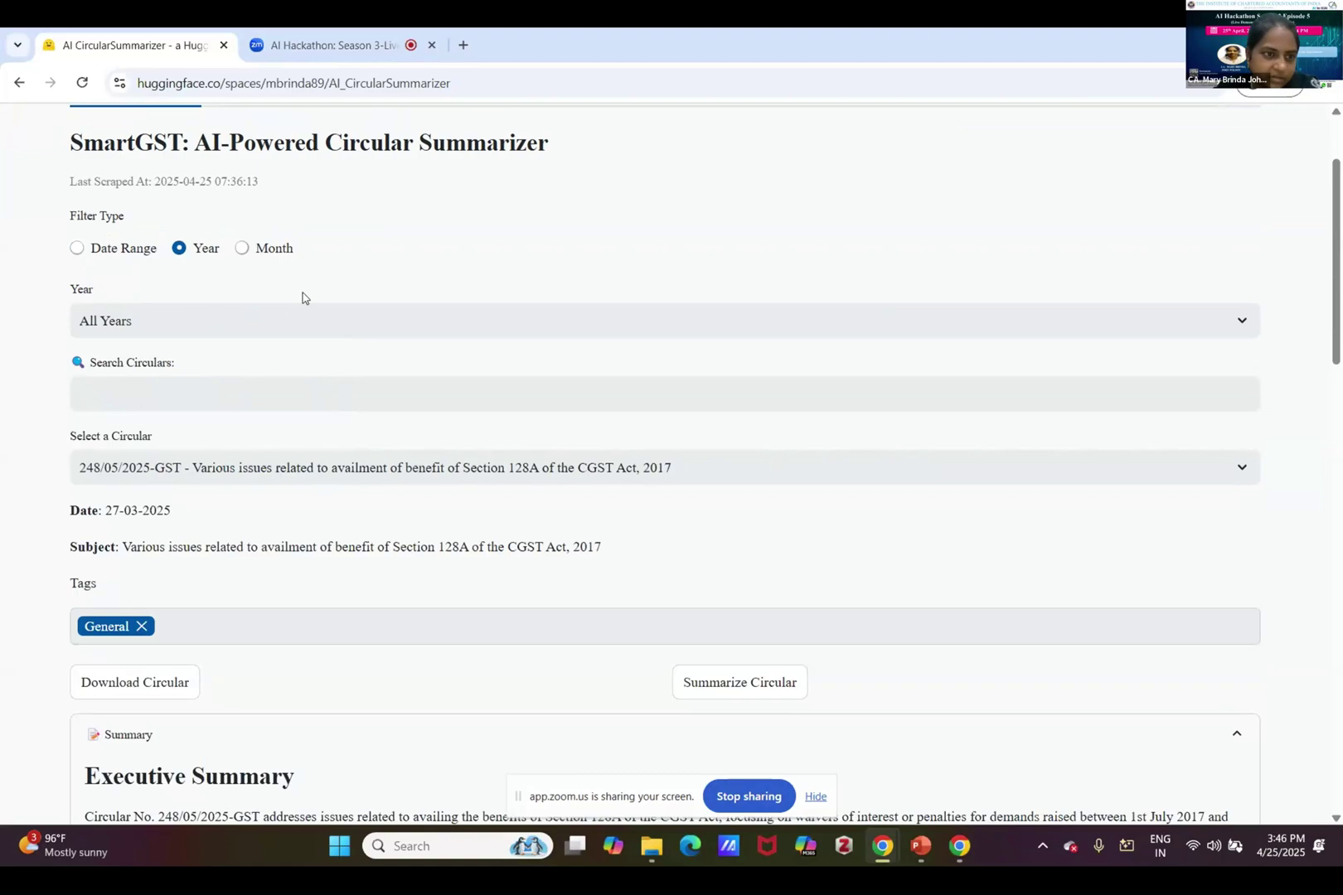
Step: Filter circulars by Month to January and pick 246/03/2025-GST on GSTR-9C late fees
{"action": "left_click", "coordinate": [251, 250]}
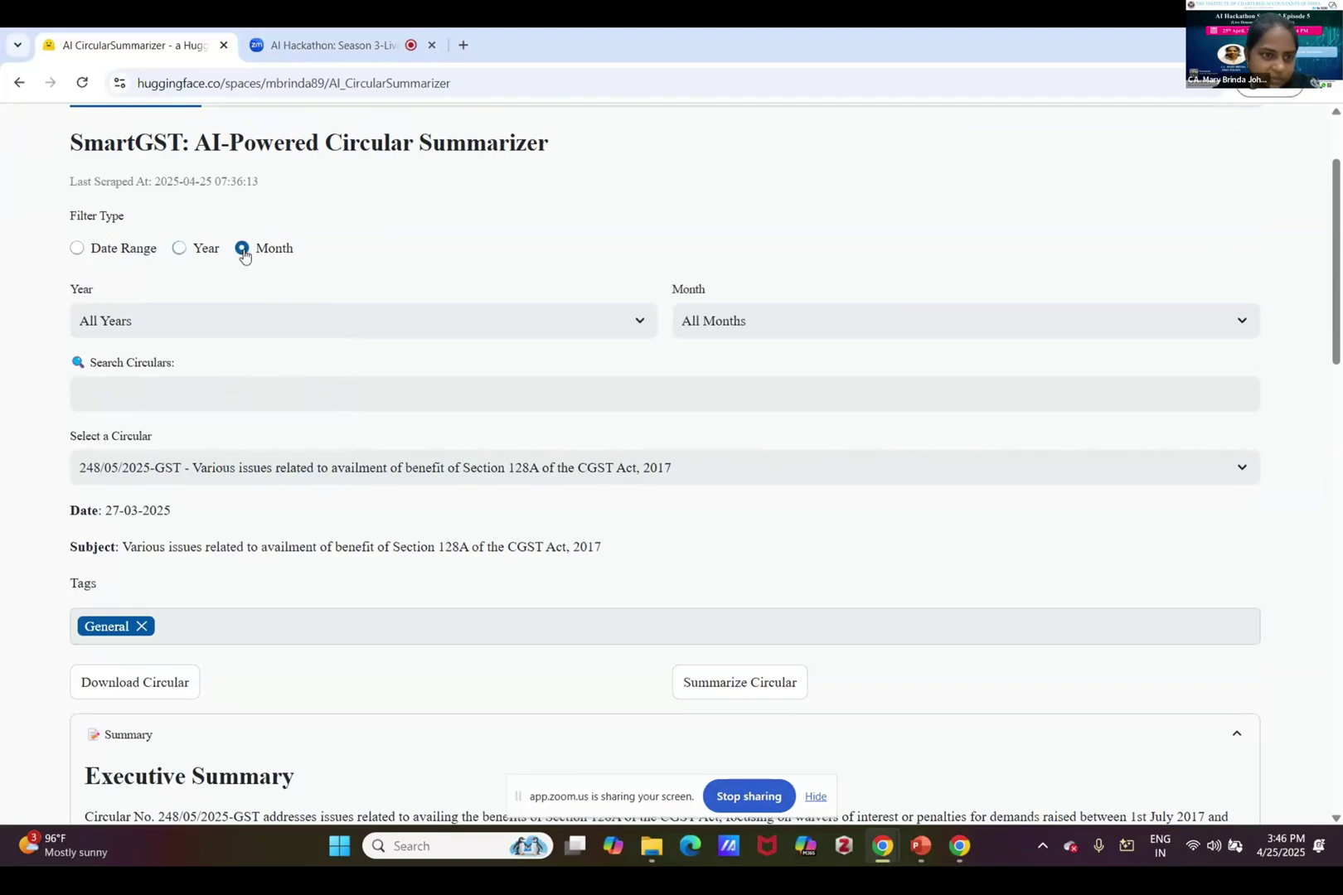
{"action": "left_click", "coordinate": [718, 322]}
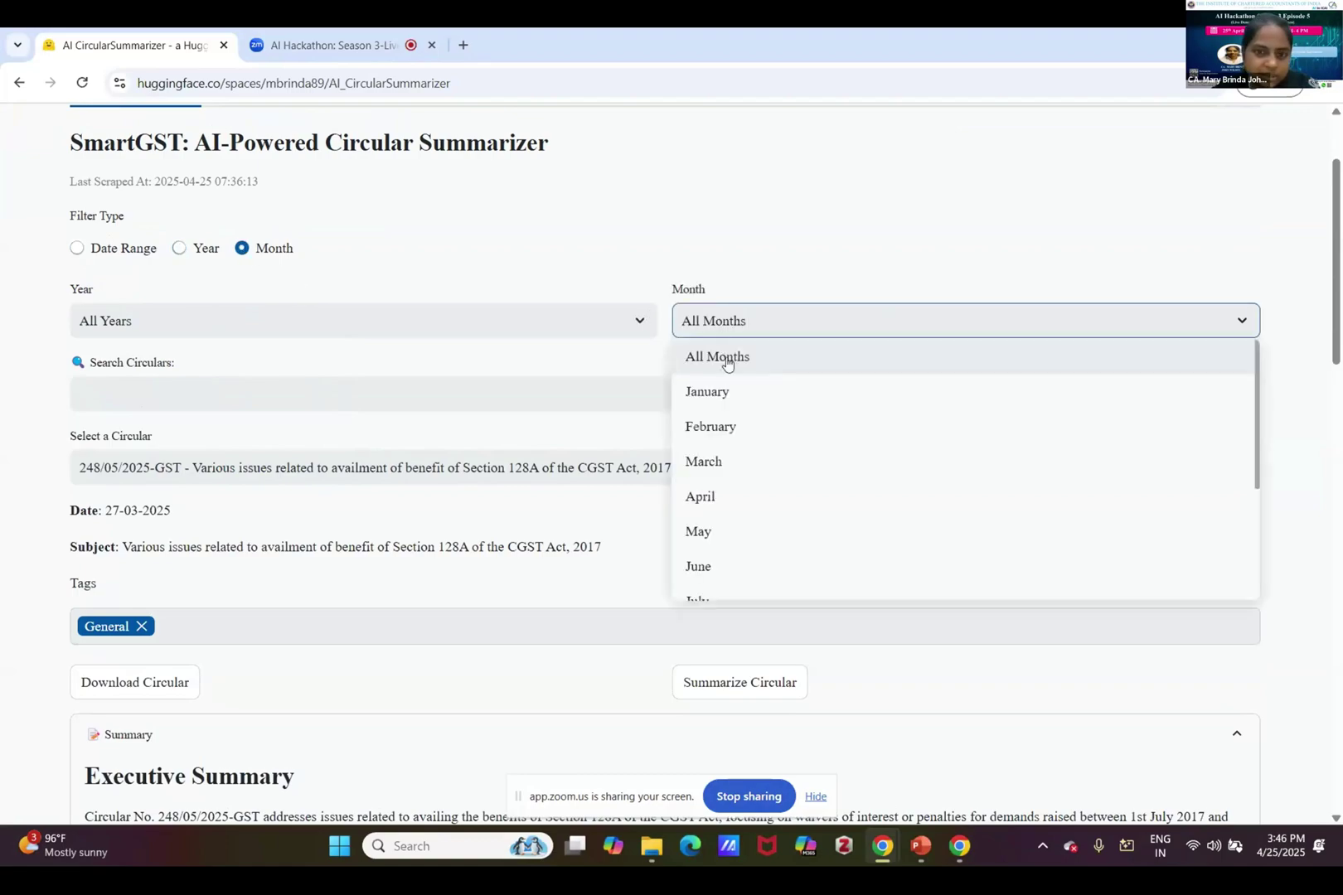
{"action": "left_click", "coordinate": [721, 386]}
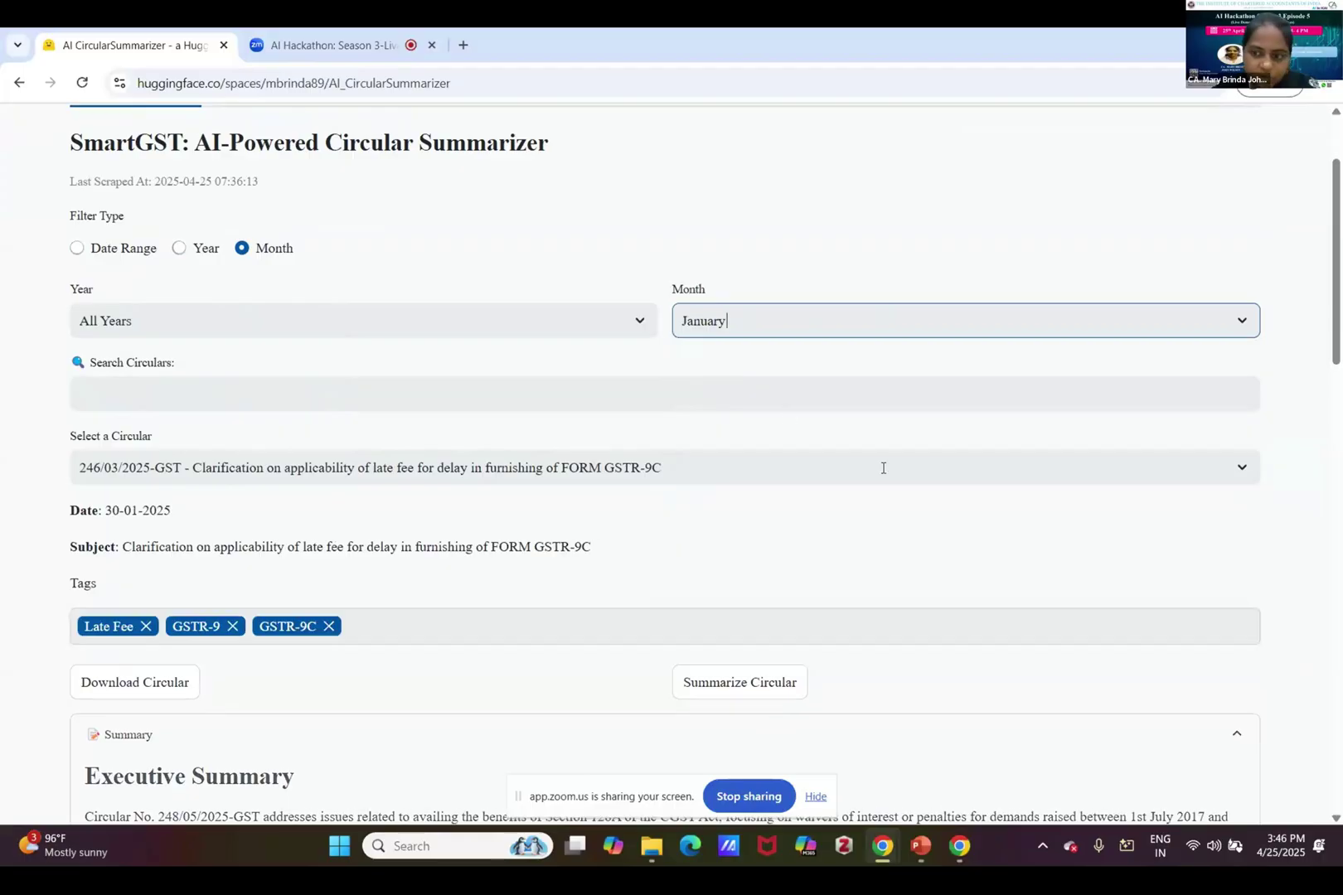
{"action": "left_click", "coordinate": [1202, 469]}
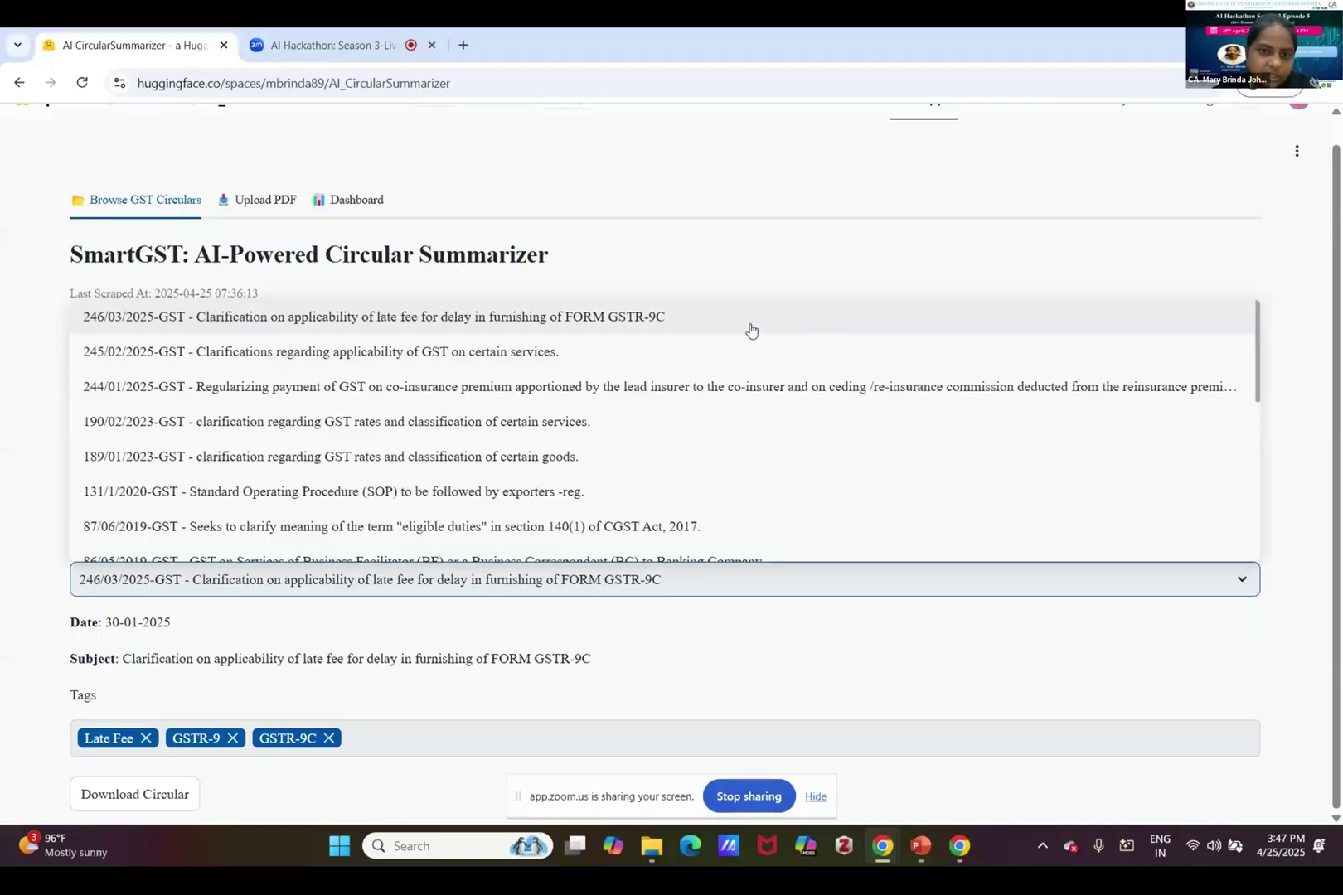
{"action": "left_click", "coordinate": [673, 322]}
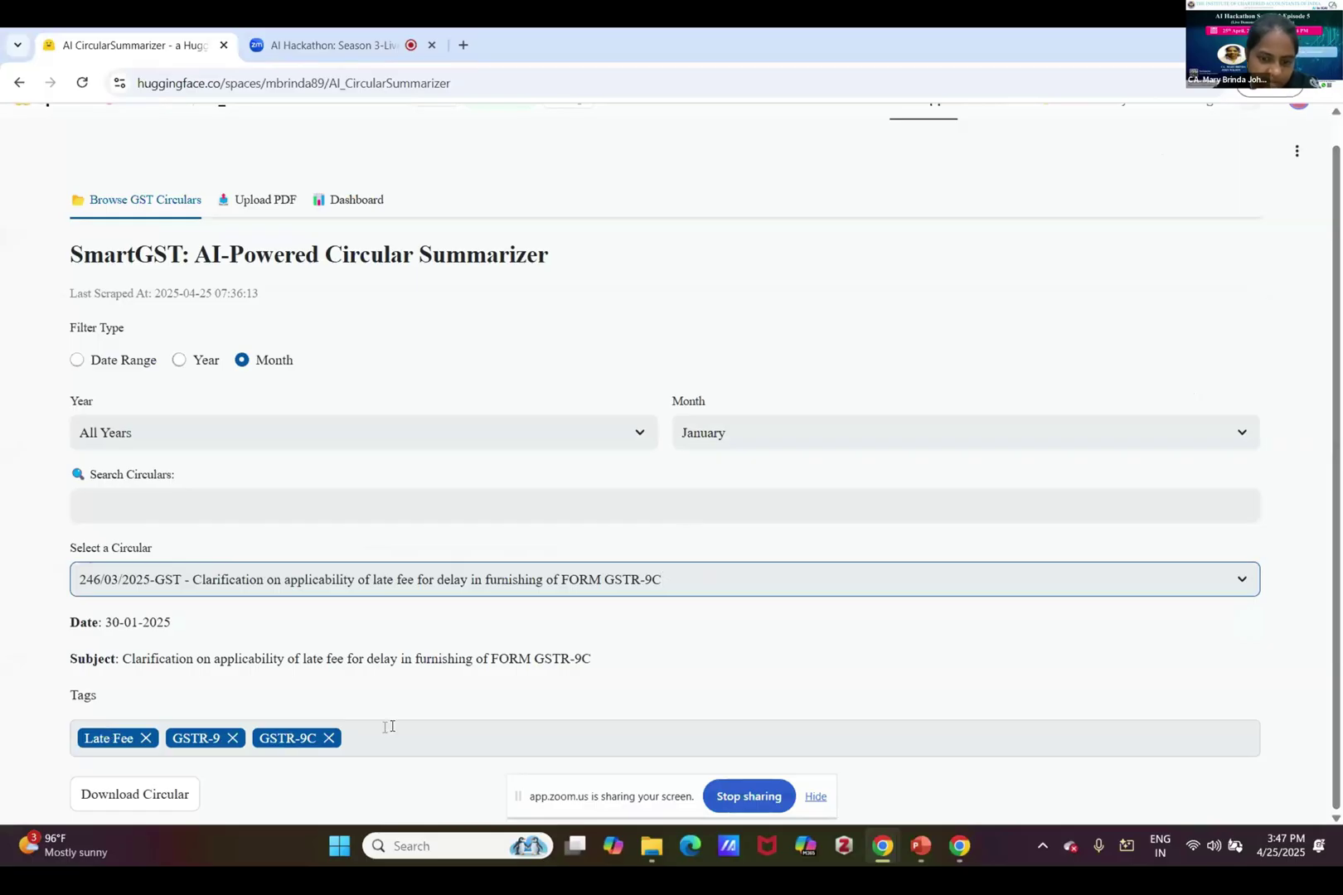
Step: Download circular 246/03/2025-GST and generate its AI summary
{"action": "left_click", "coordinate": [161, 794]}
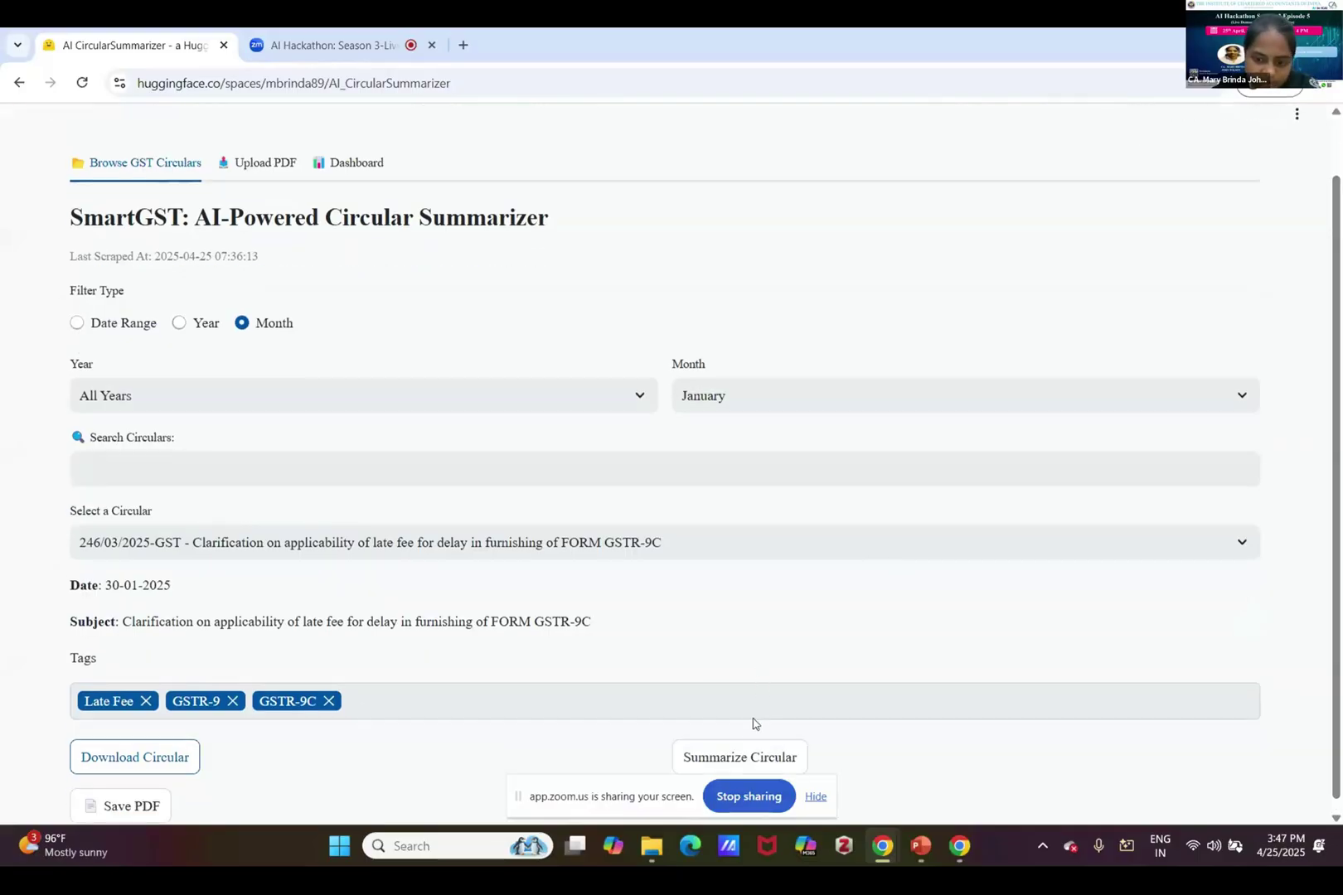
{"action": "left_click", "coordinate": [741, 758]}
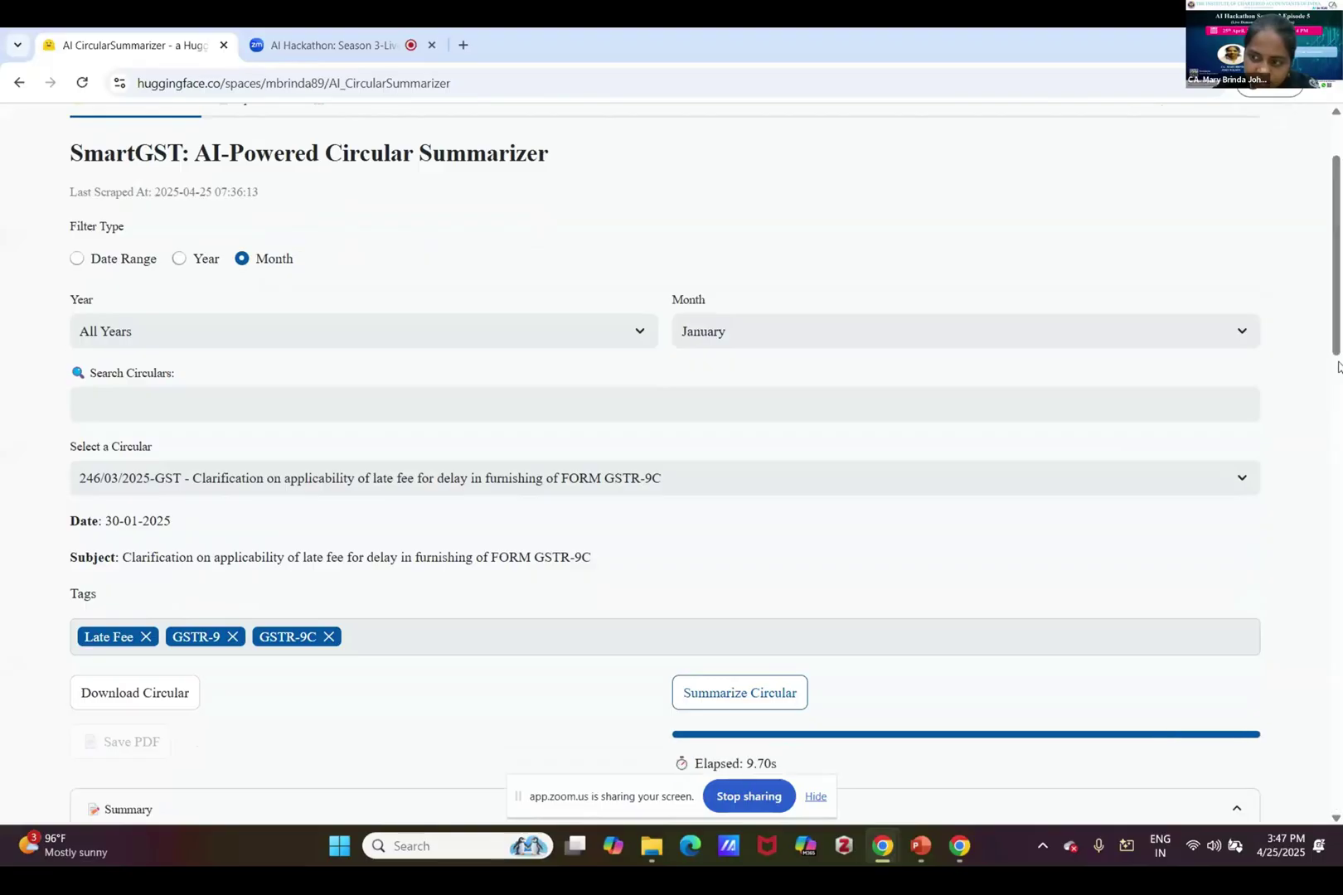
{"action": "left_click_drag", "start_coordinate": [1341, 334], "coordinate": [1341, 423]}
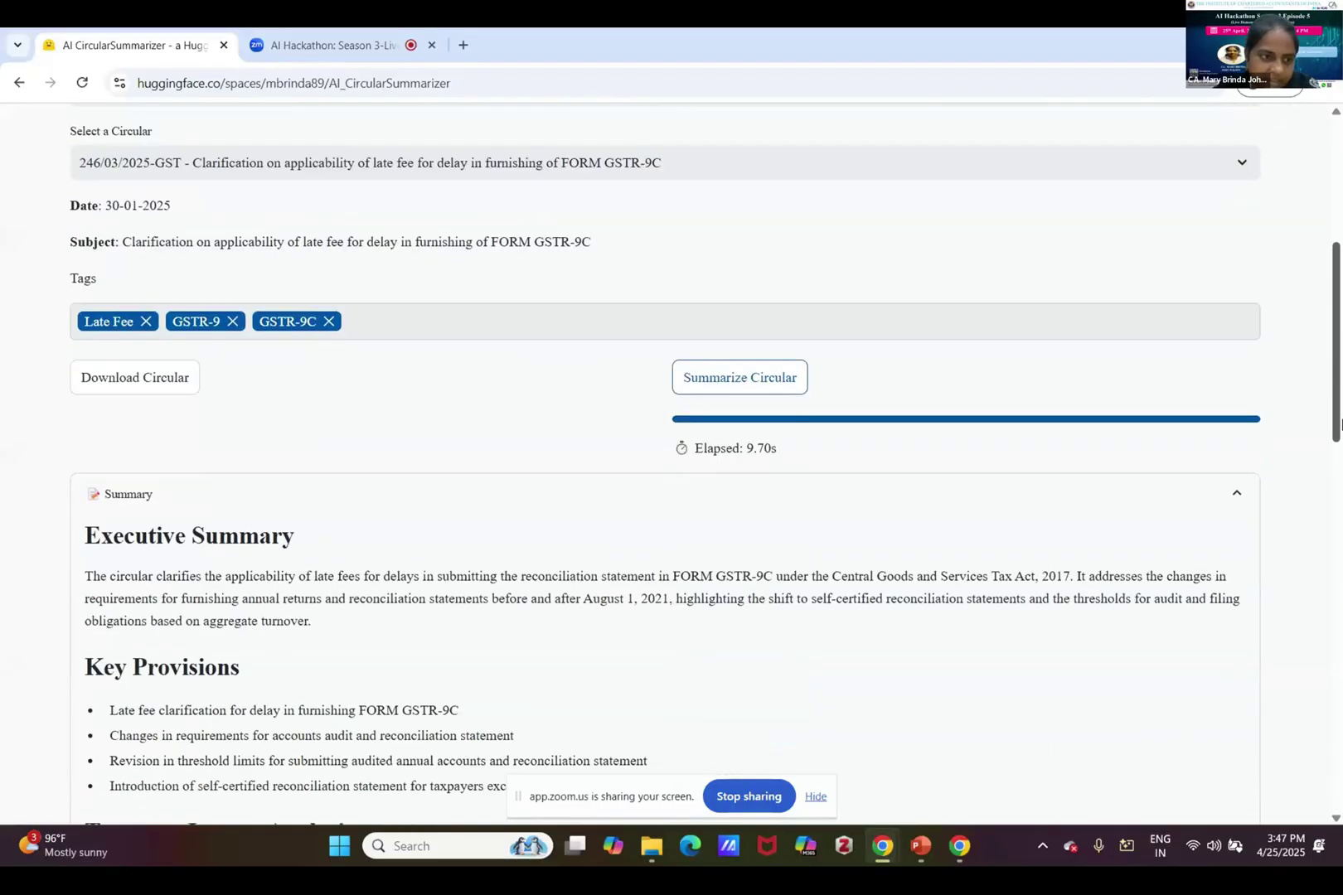
{"action": "scroll", "coordinate": [768, 461], "scroll_direction": "down", "scroll_amount": 3}
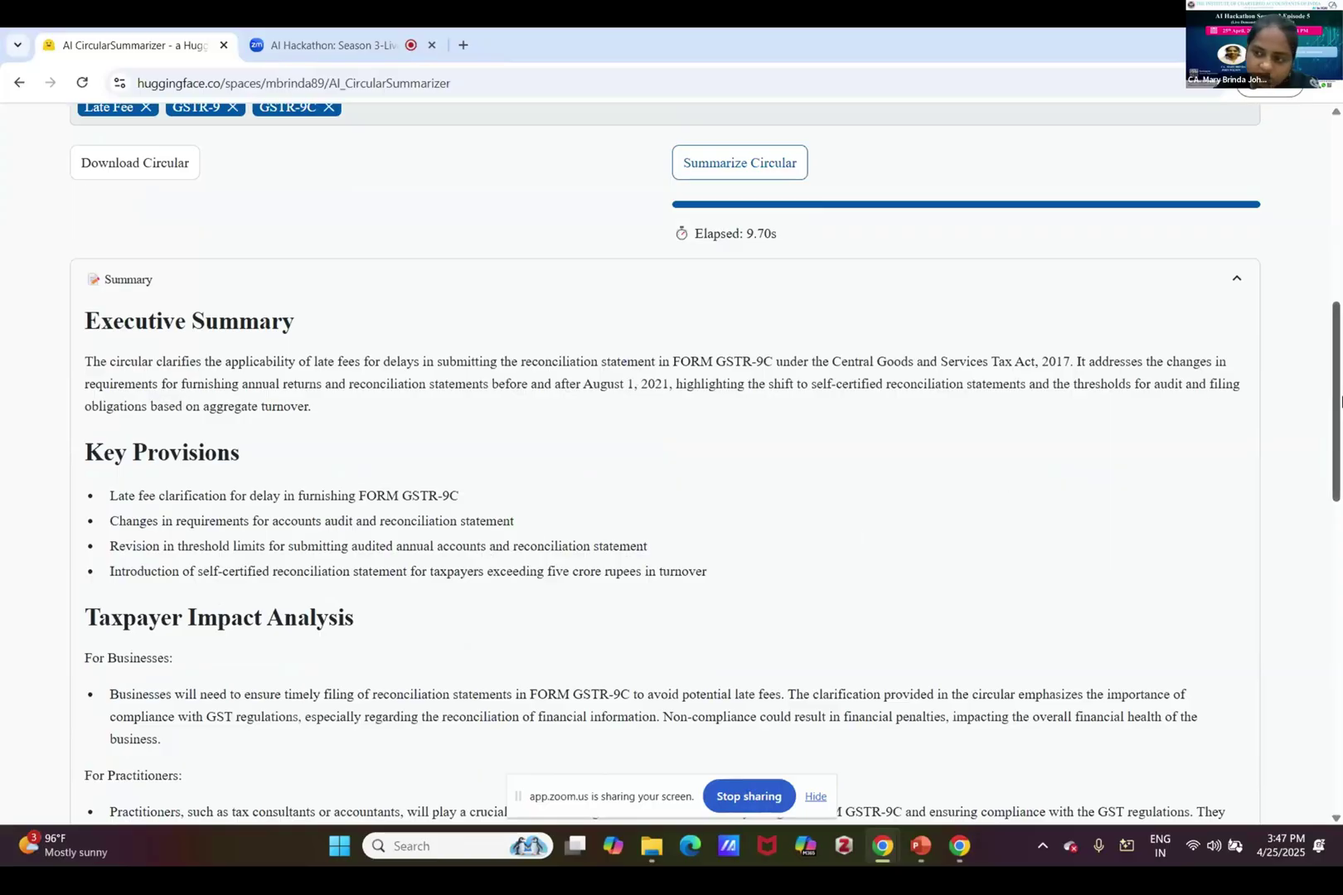
{"action": "left_click_drag", "start_coordinate": [1341, 402], "coordinate": [1325, 494]}
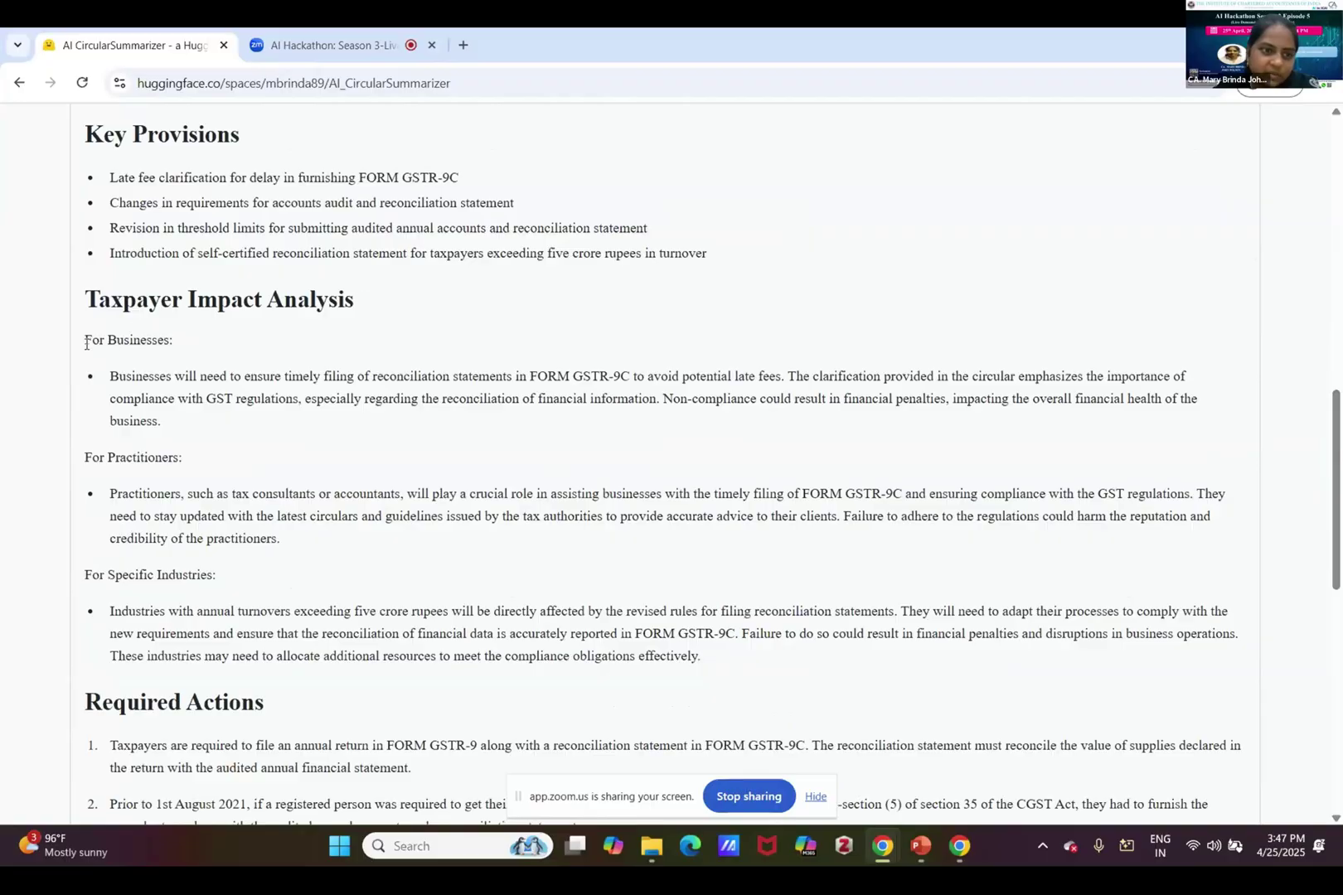
{"action": "left_click_drag", "start_coordinate": [87, 344], "coordinate": [177, 354]}
{"action": "left_click_drag", "start_coordinate": [96, 458], "coordinate": [184, 496]}
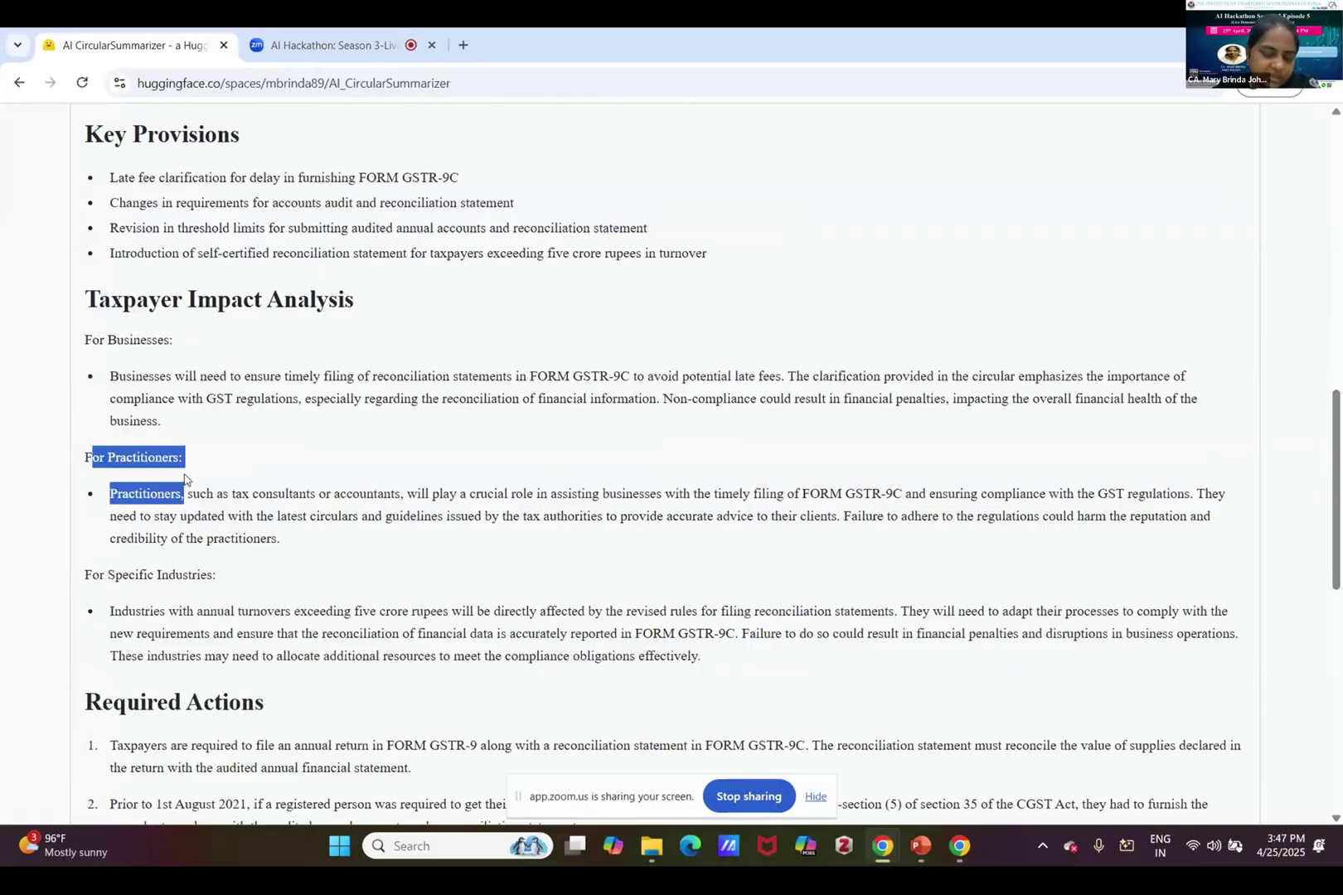
{"action": "left_click_drag", "start_coordinate": [105, 575], "coordinate": [213, 582]}
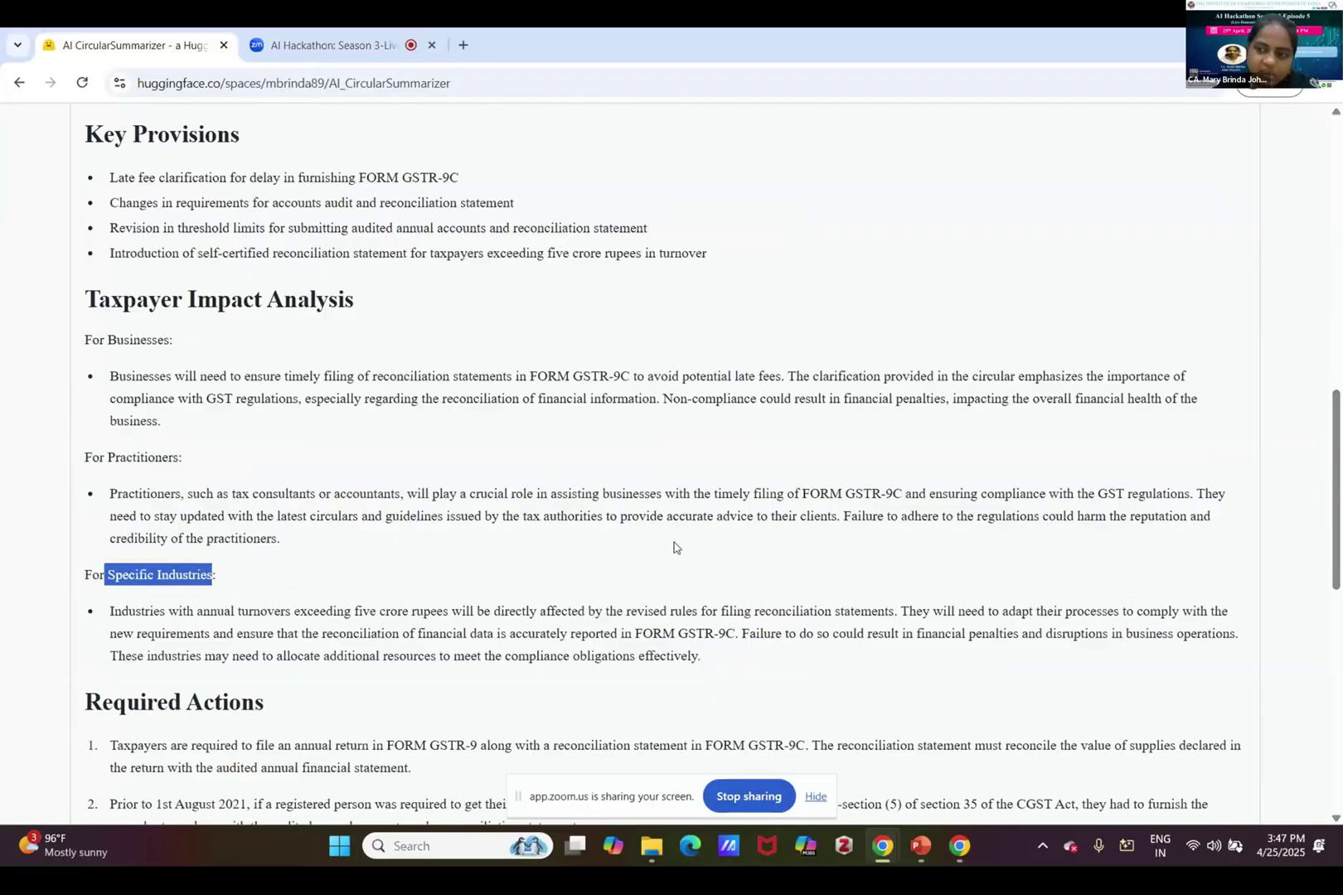
{"action": "left_click_drag", "start_coordinate": [1336, 417], "coordinate": [1341, 631]}
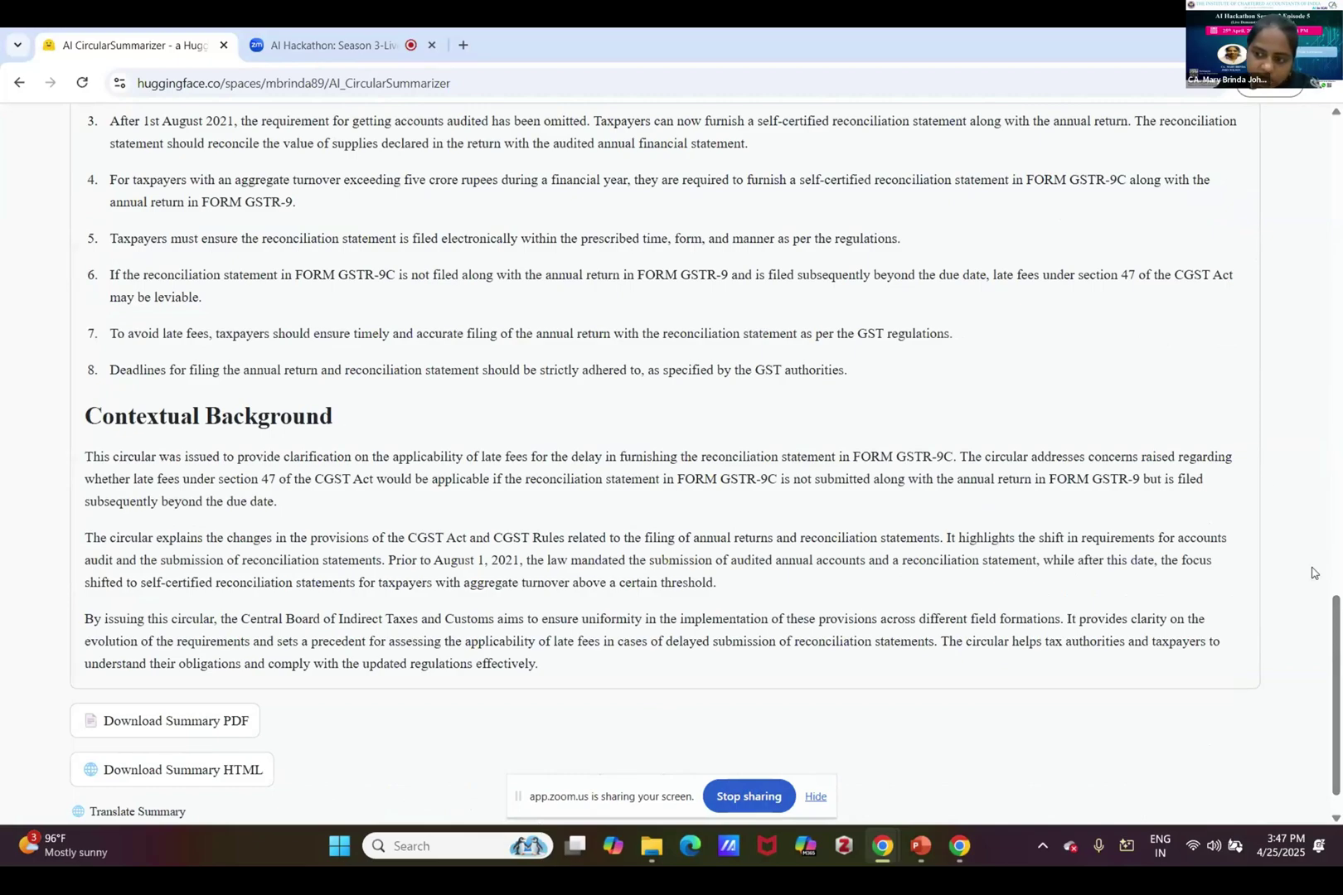
{"action": "scroll", "coordinate": [1313, 572], "scroll_direction": "down", "scroll_amount": 1}
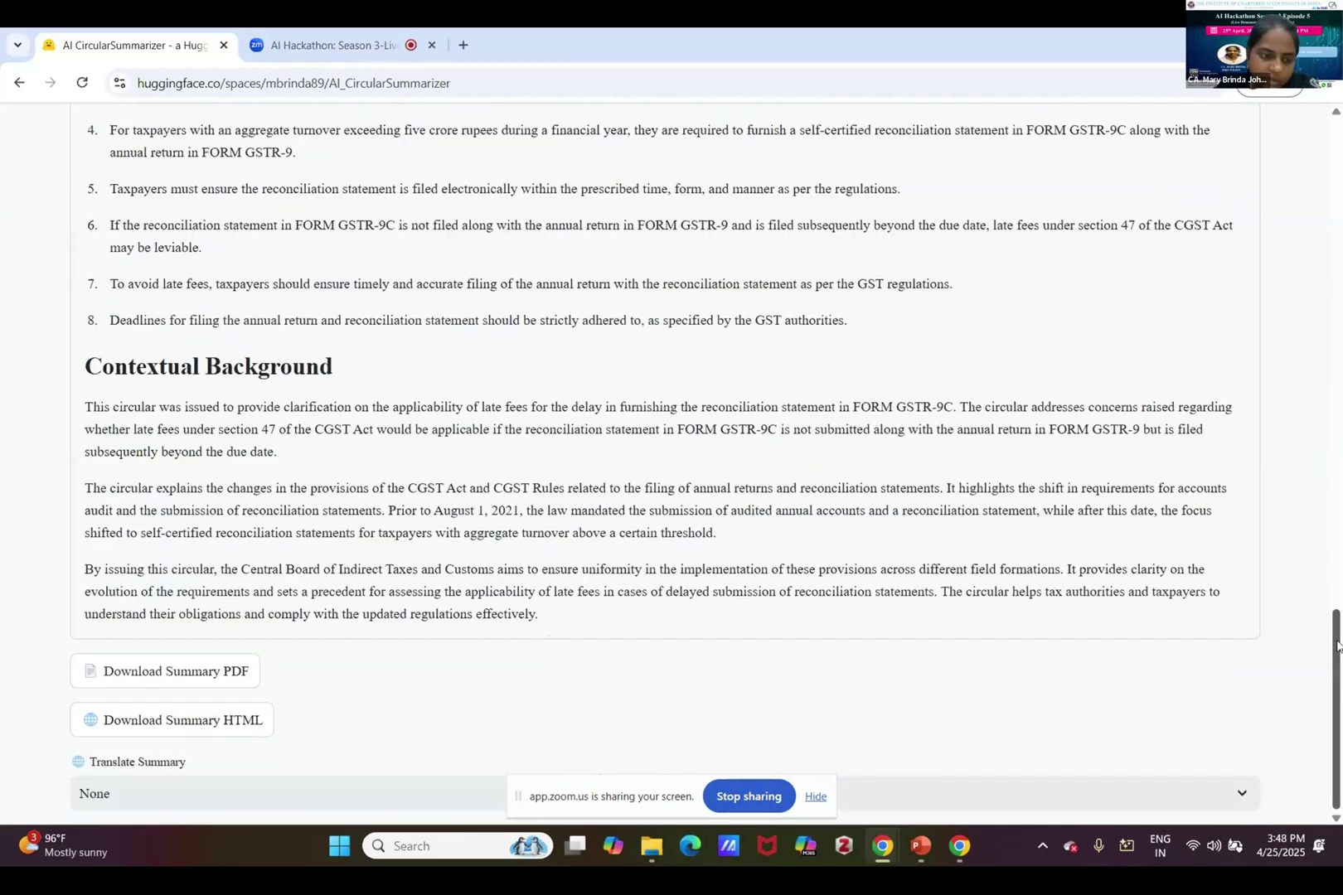
Step: Save the summary PDF to the AI Hackathon folder and request the HTML version
{"action": "left_click", "coordinate": [184, 680]}
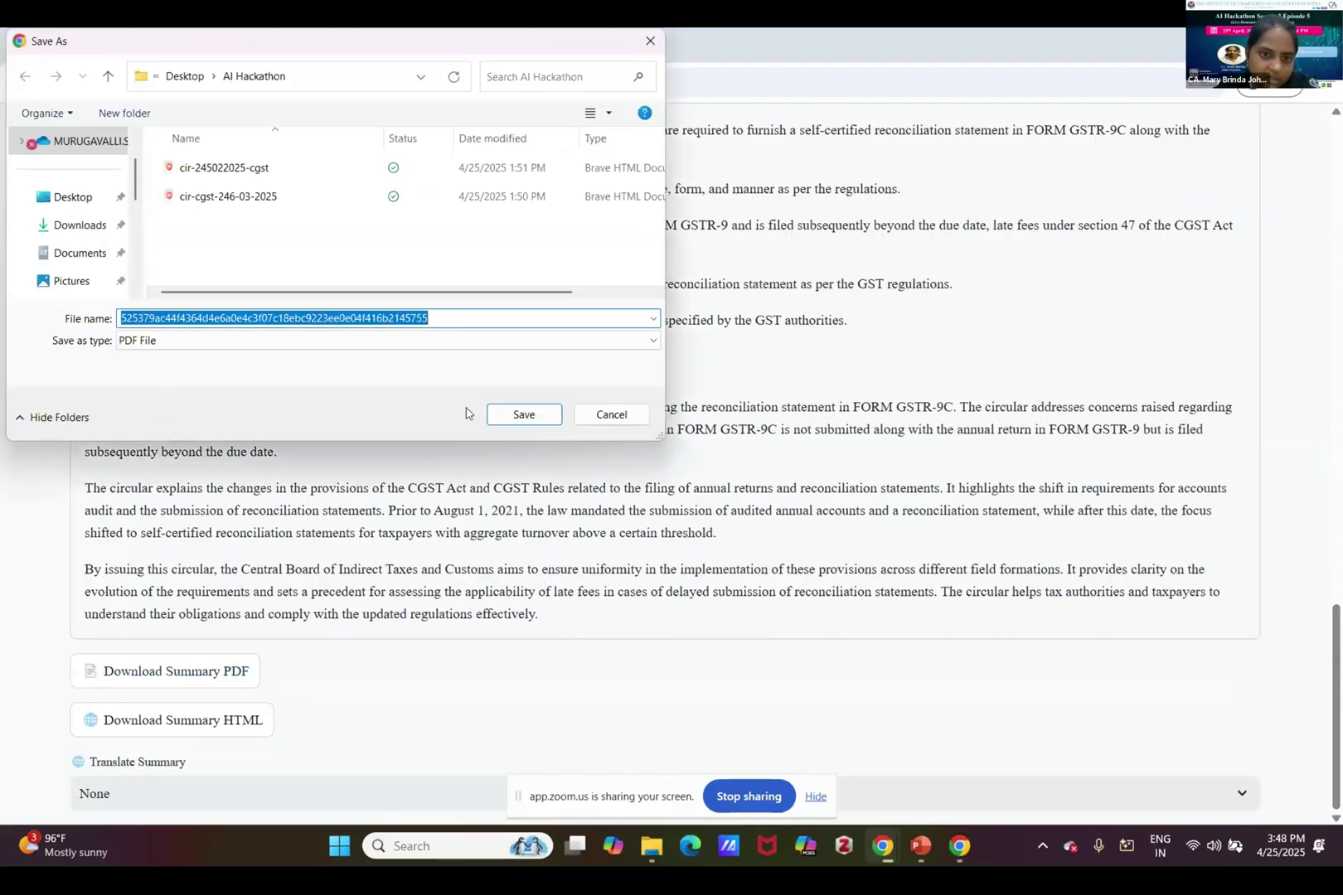
{"action": "left_click", "coordinate": [524, 415]}
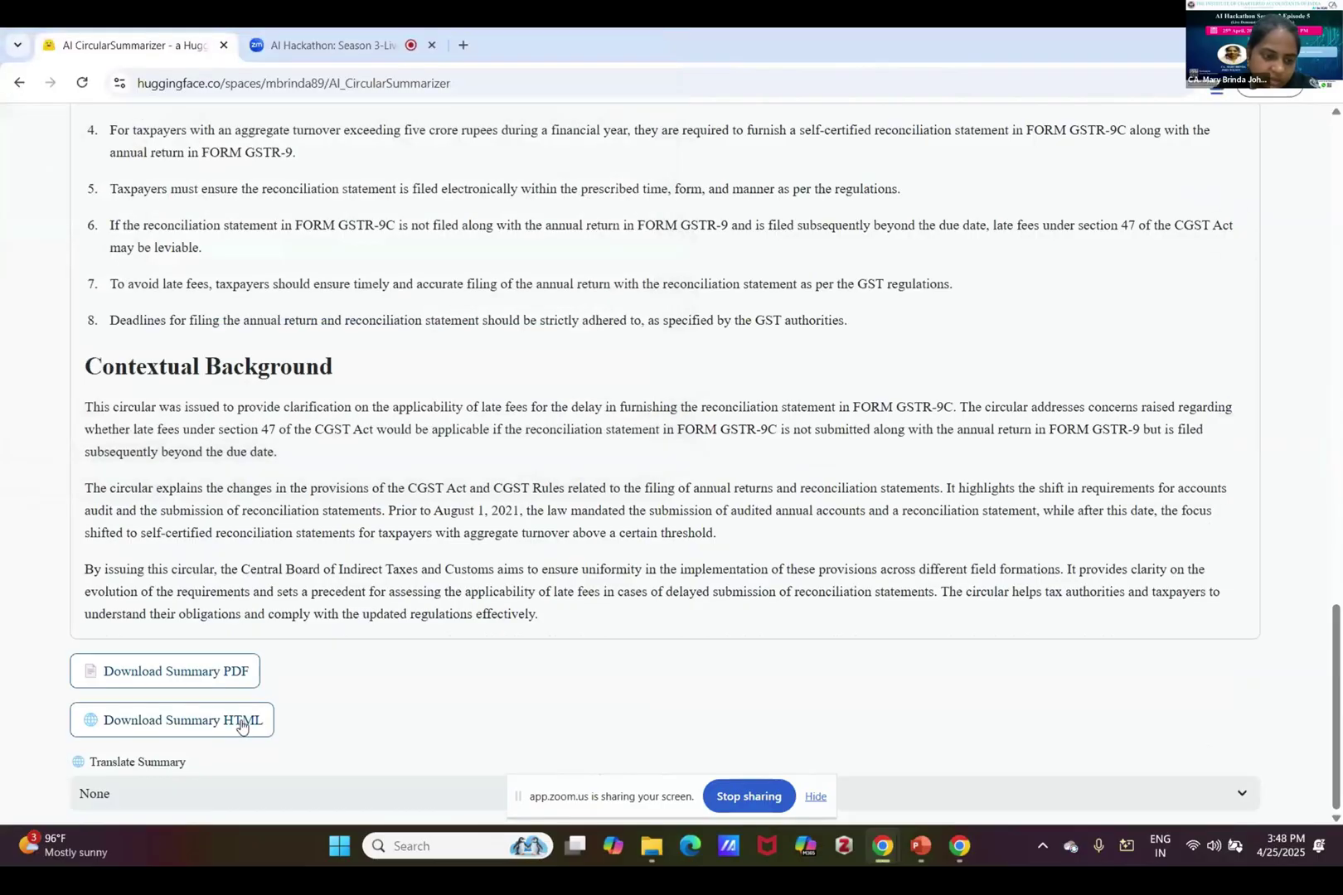
{"action": "left_click", "coordinate": [241, 723]}
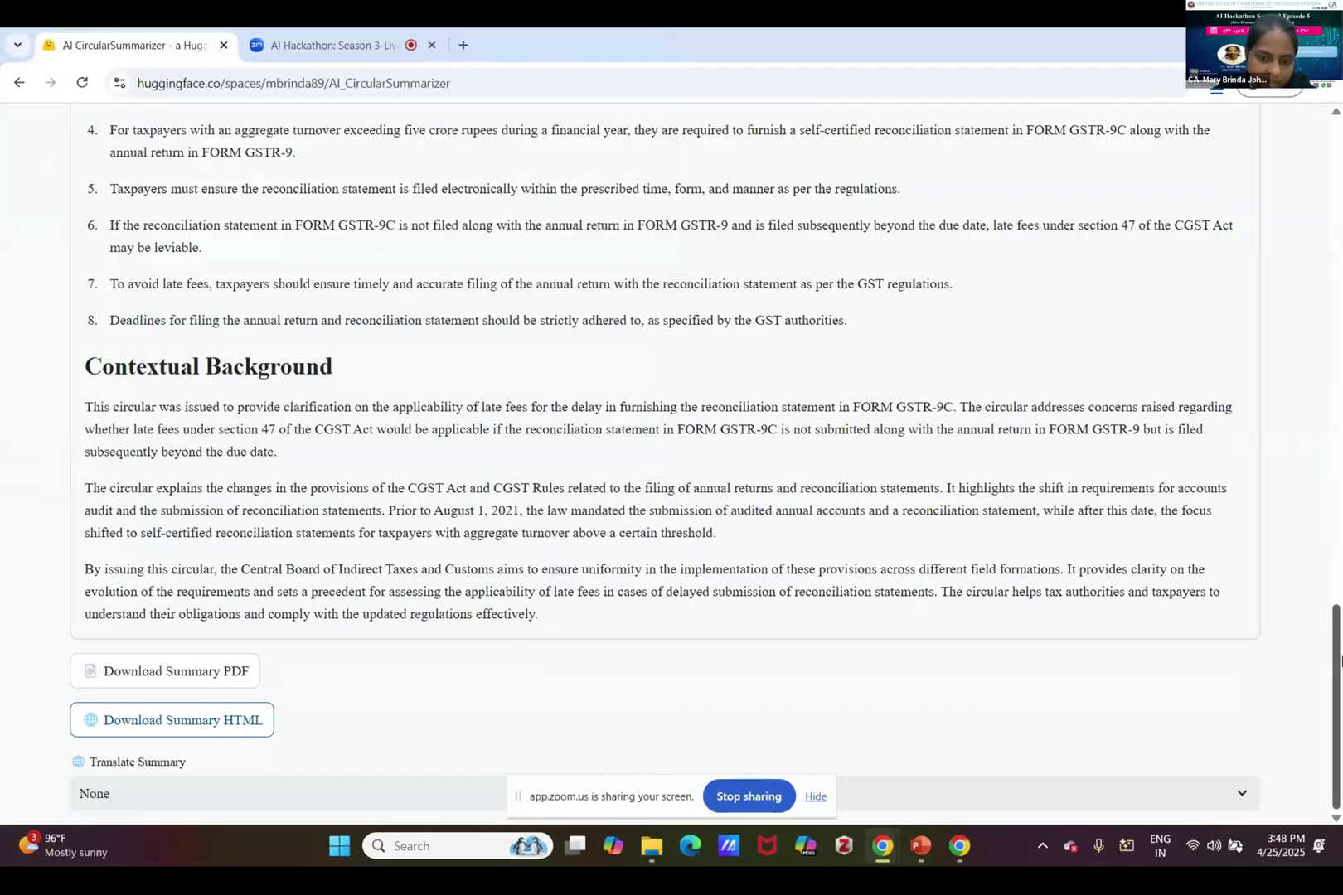
Step: Save the HTML summary file and translate the summary into Gujarati
{"action": "left_click", "coordinate": [1239, 793]}
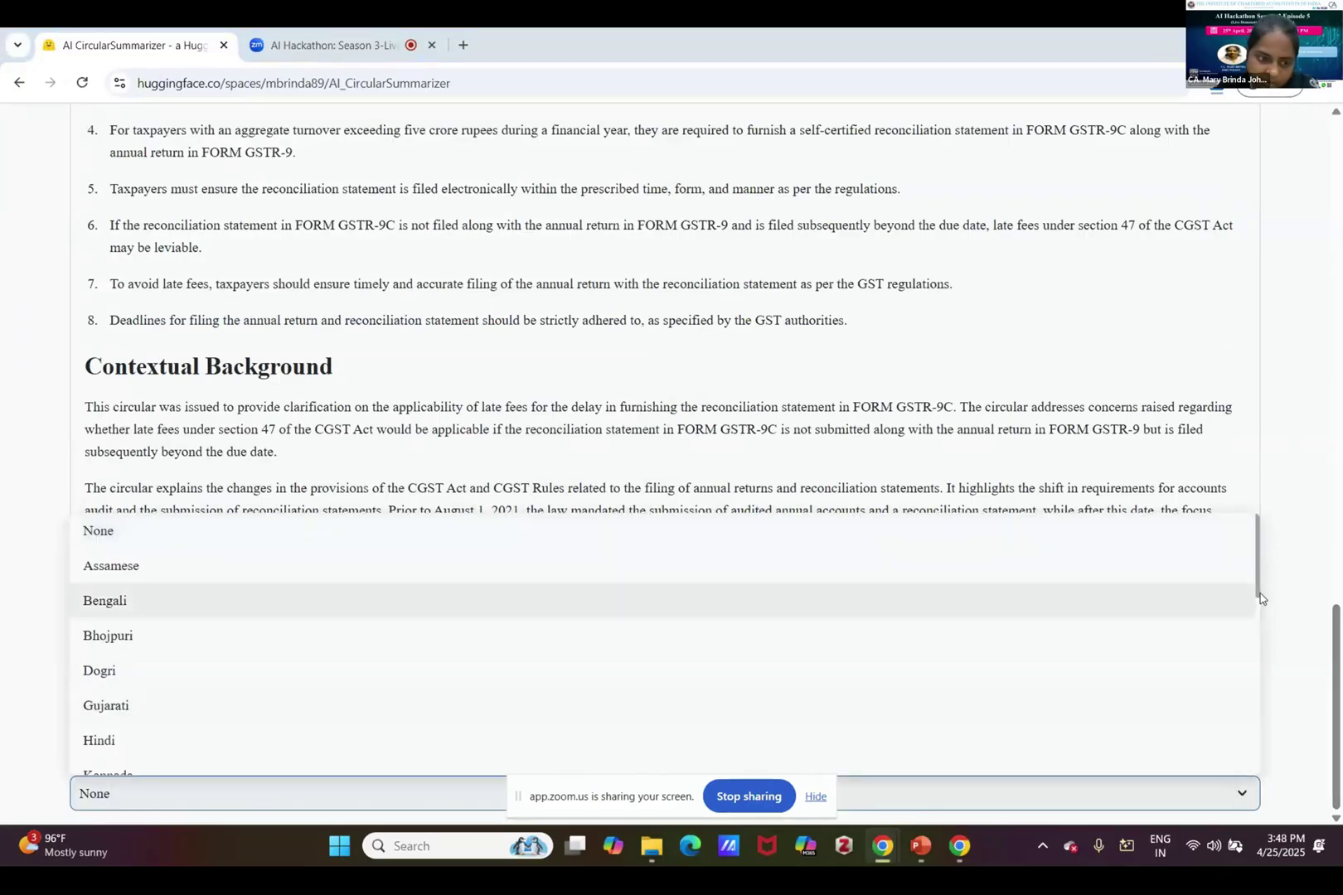
{"action": "left_click", "coordinate": [525, 414]}
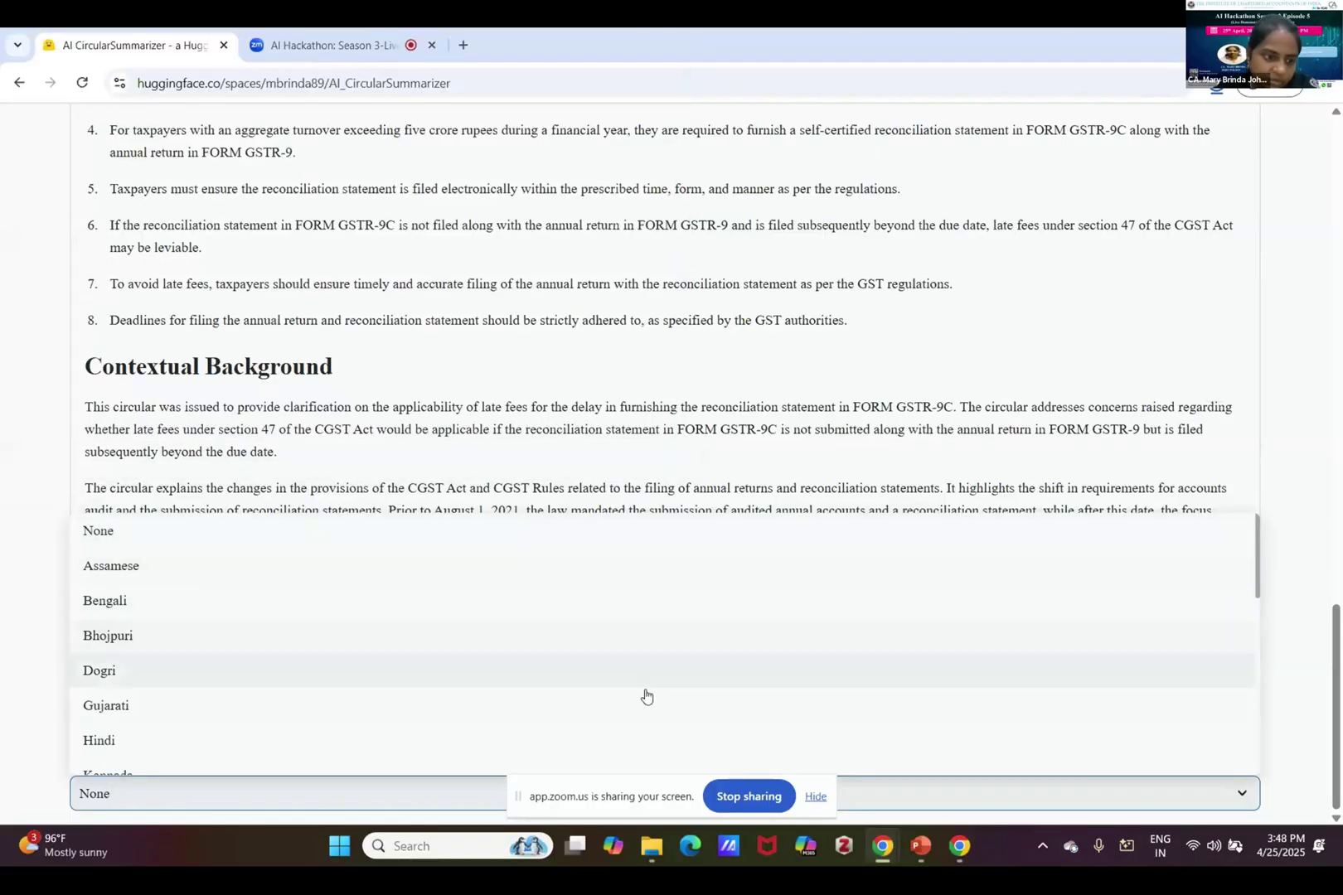
{"action": "left_click", "coordinate": [620, 705]}
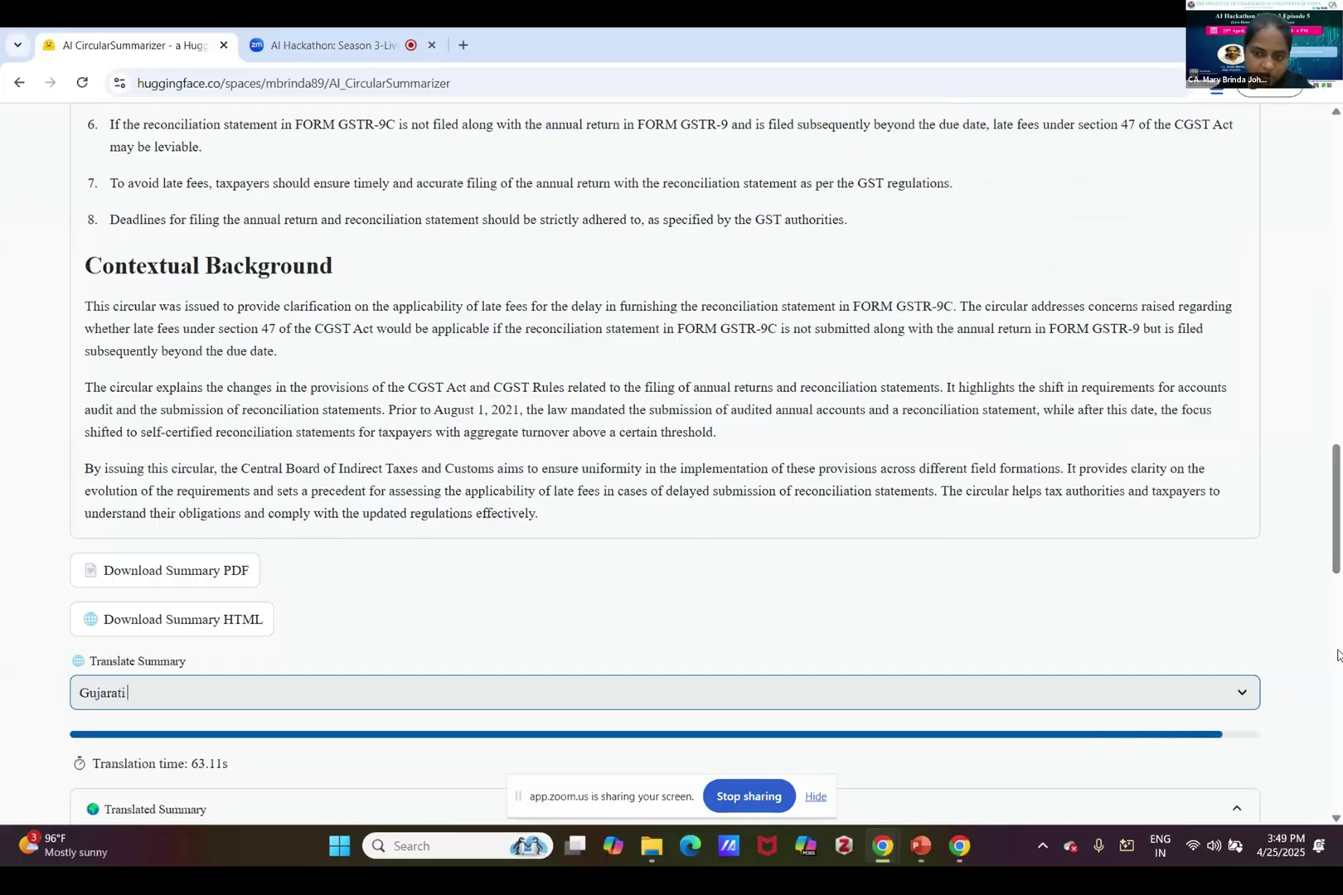
Step: Download the Gujarati summary as 246_03_2025-GST_Gujarati_summary.html and check the downloads list
{"action": "left_click_drag", "start_coordinate": [1339, 647], "coordinate": [1340, 750]}
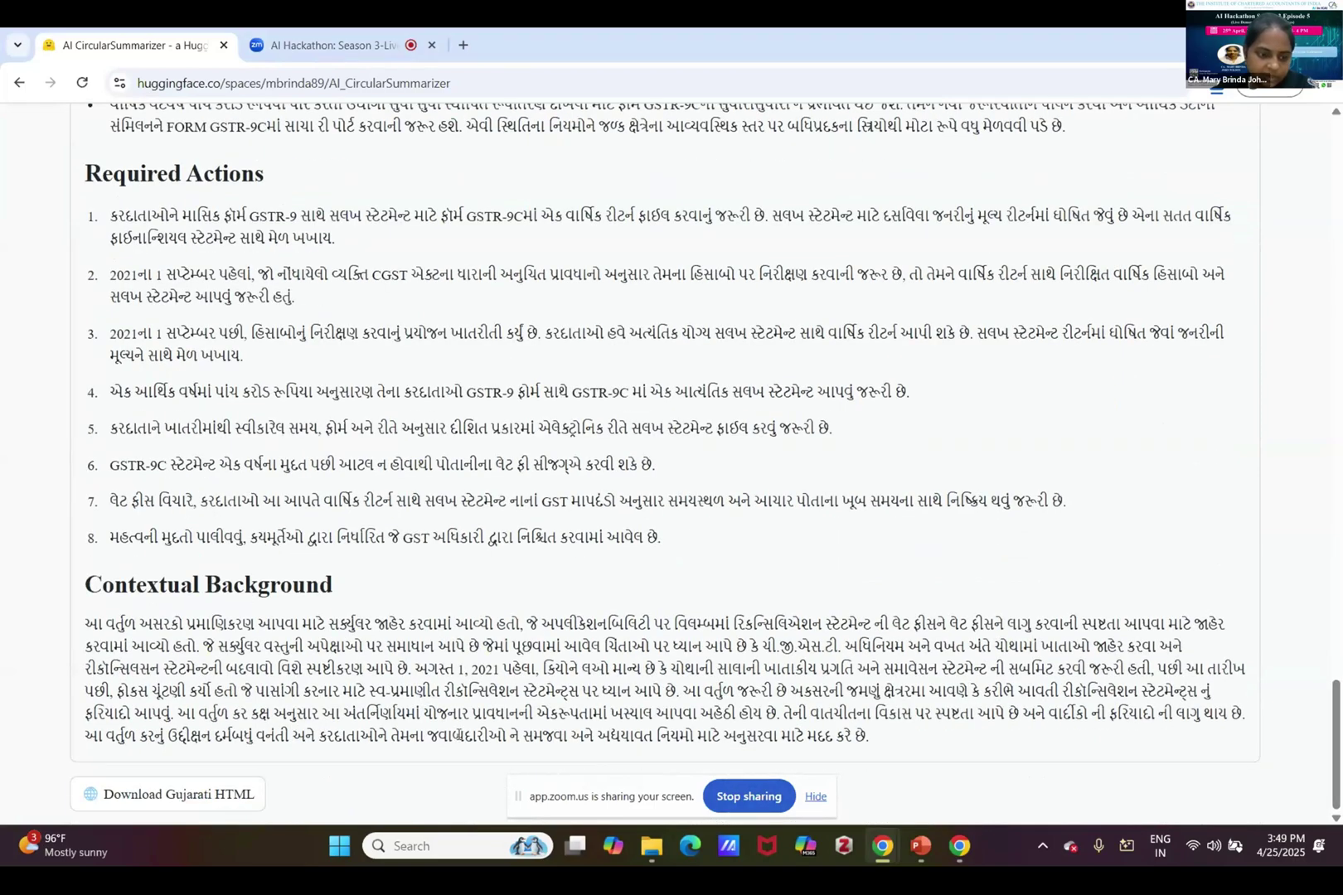
{"action": "left_click", "coordinate": [221, 798]}
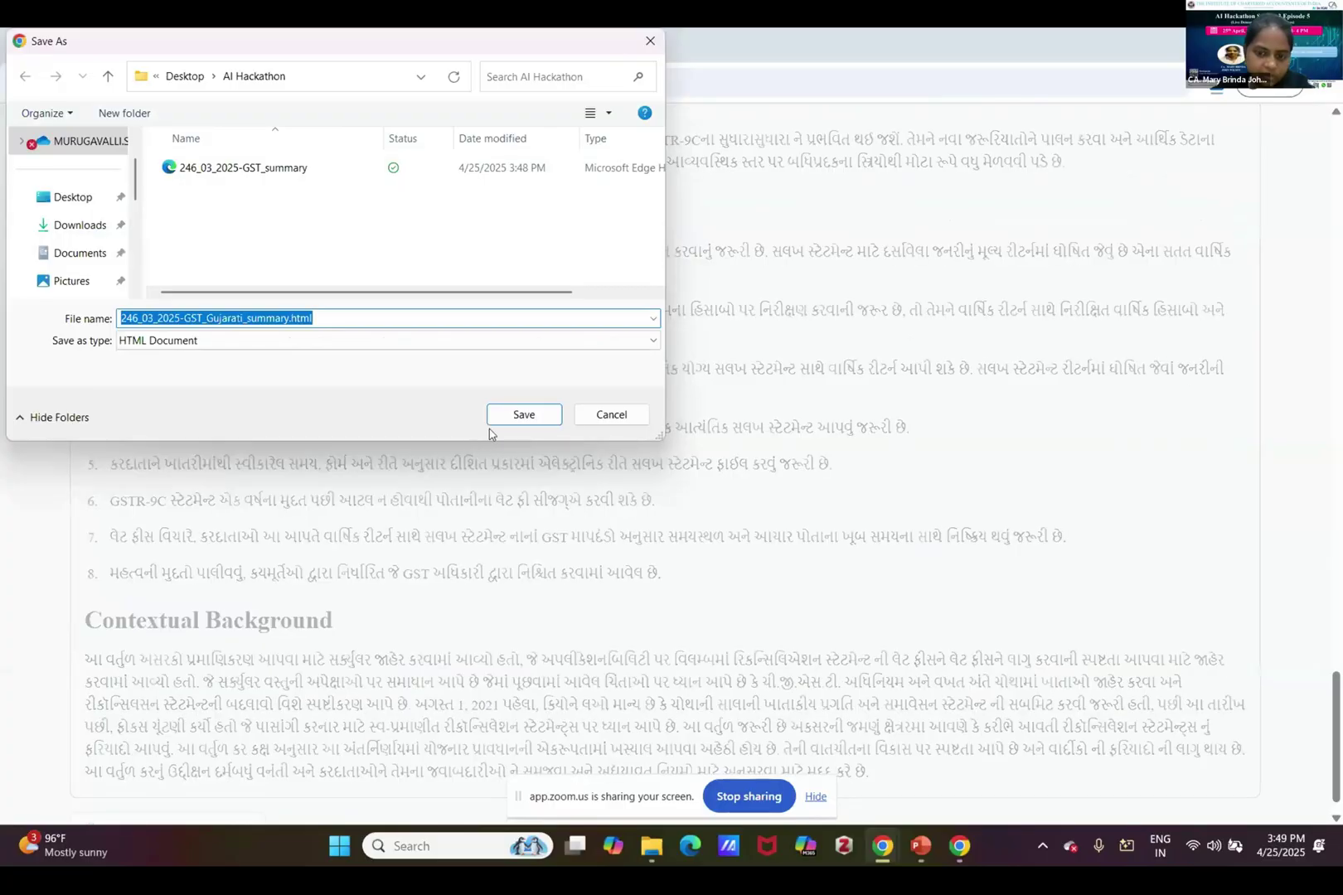
{"action": "left_click", "coordinate": [509, 419]}
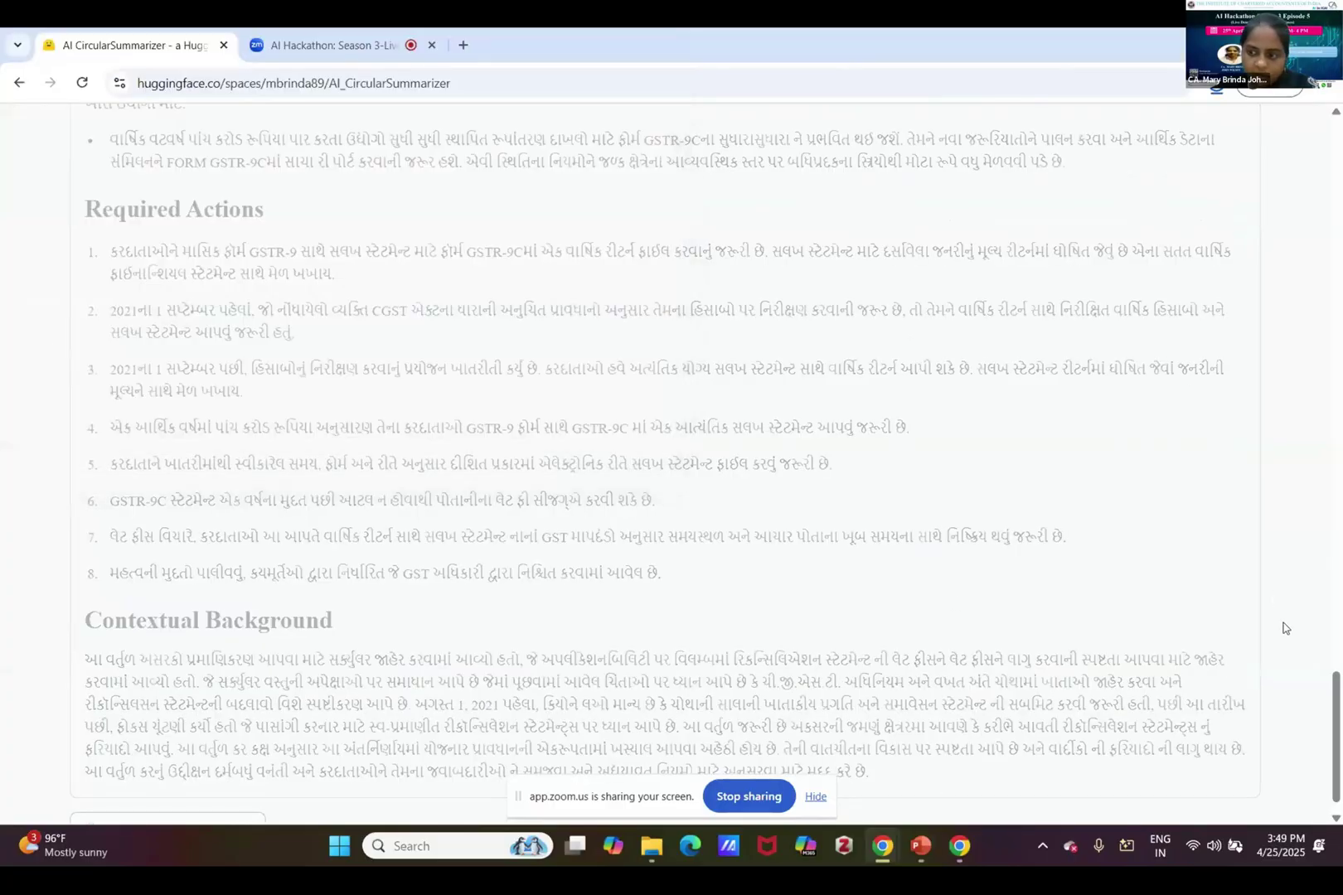
{"action": "left_click_drag", "start_coordinate": [1336, 759], "coordinate": [1335, 746]}
{"action": "right_click", "coordinate": [1111, 108]}
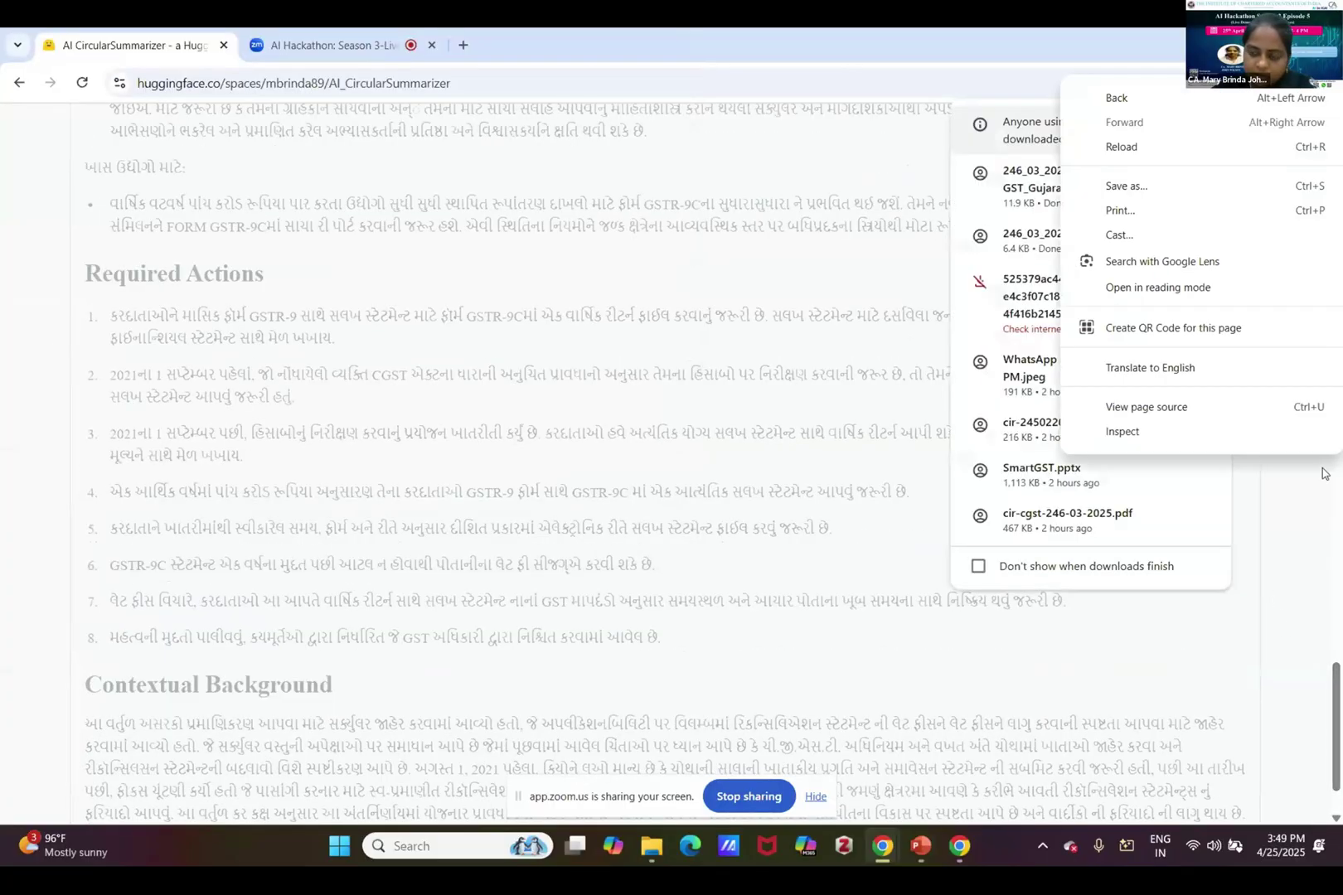
{"action": "left_click", "coordinate": [1295, 629]}
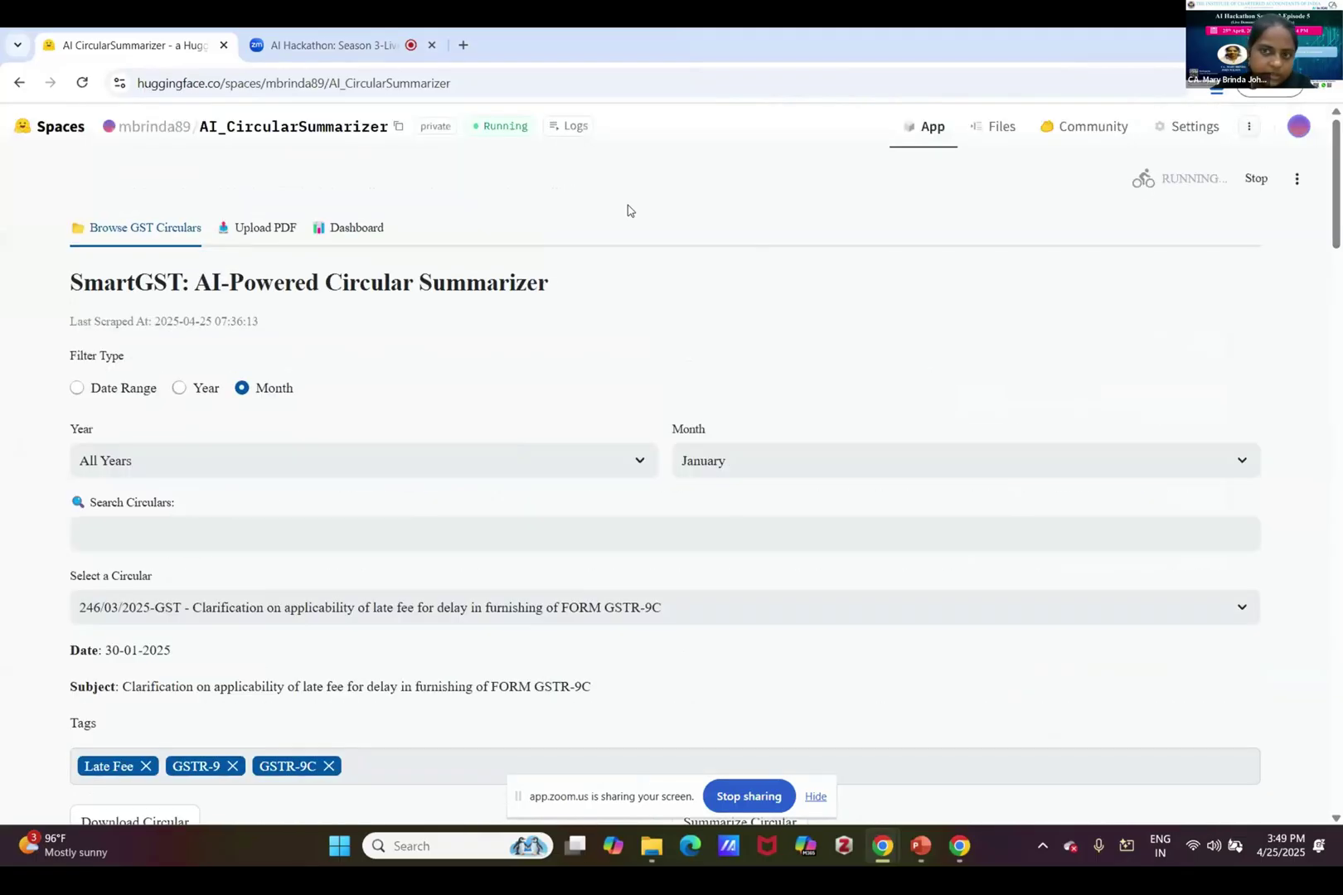
Step: Open the 24 kB app.py from the AI_CircularSummarizer Space's Files listing and scroll through its code
{"action": "left_click", "coordinate": [989, 133]}
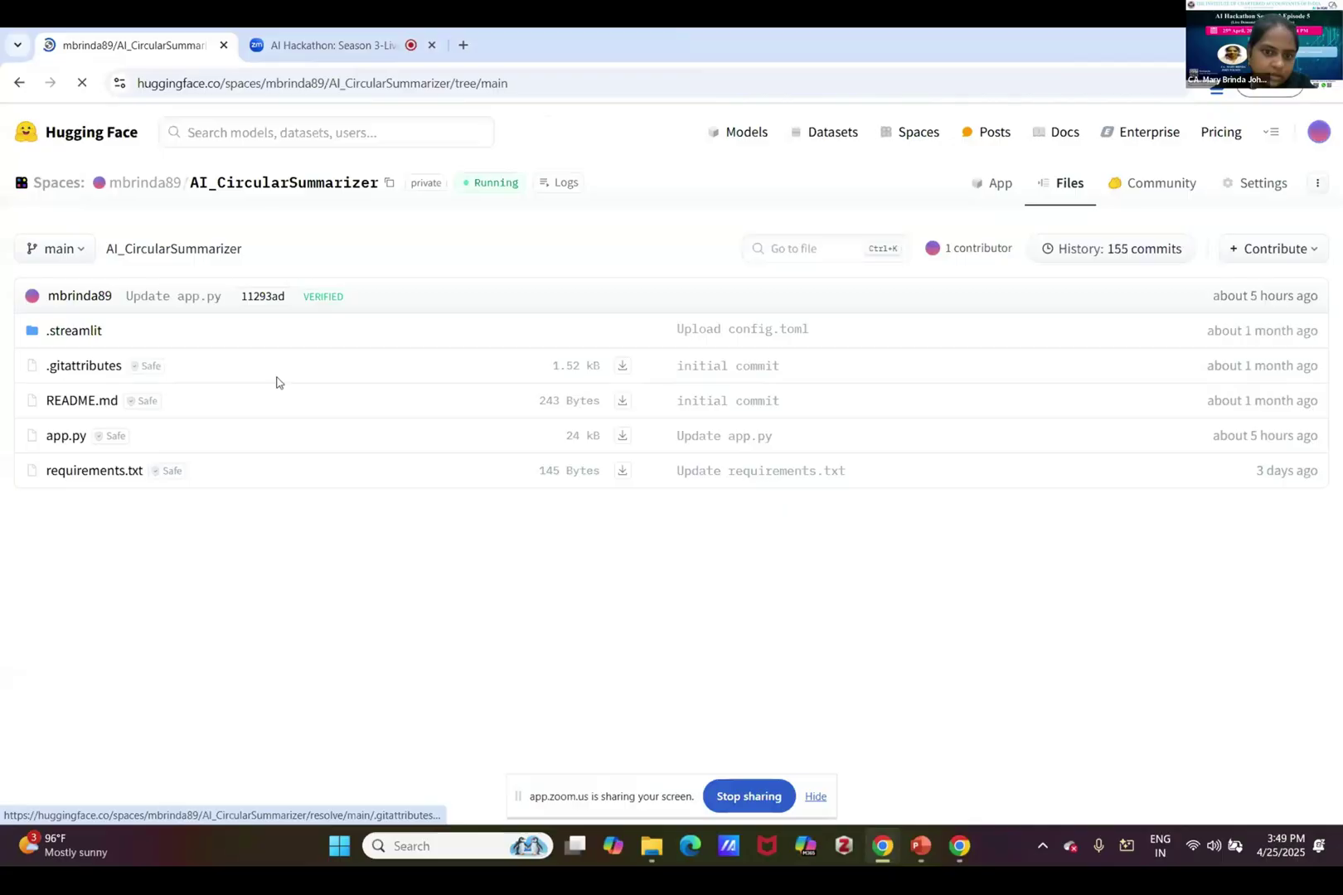
{"action": "left_click", "coordinate": [66, 437]}
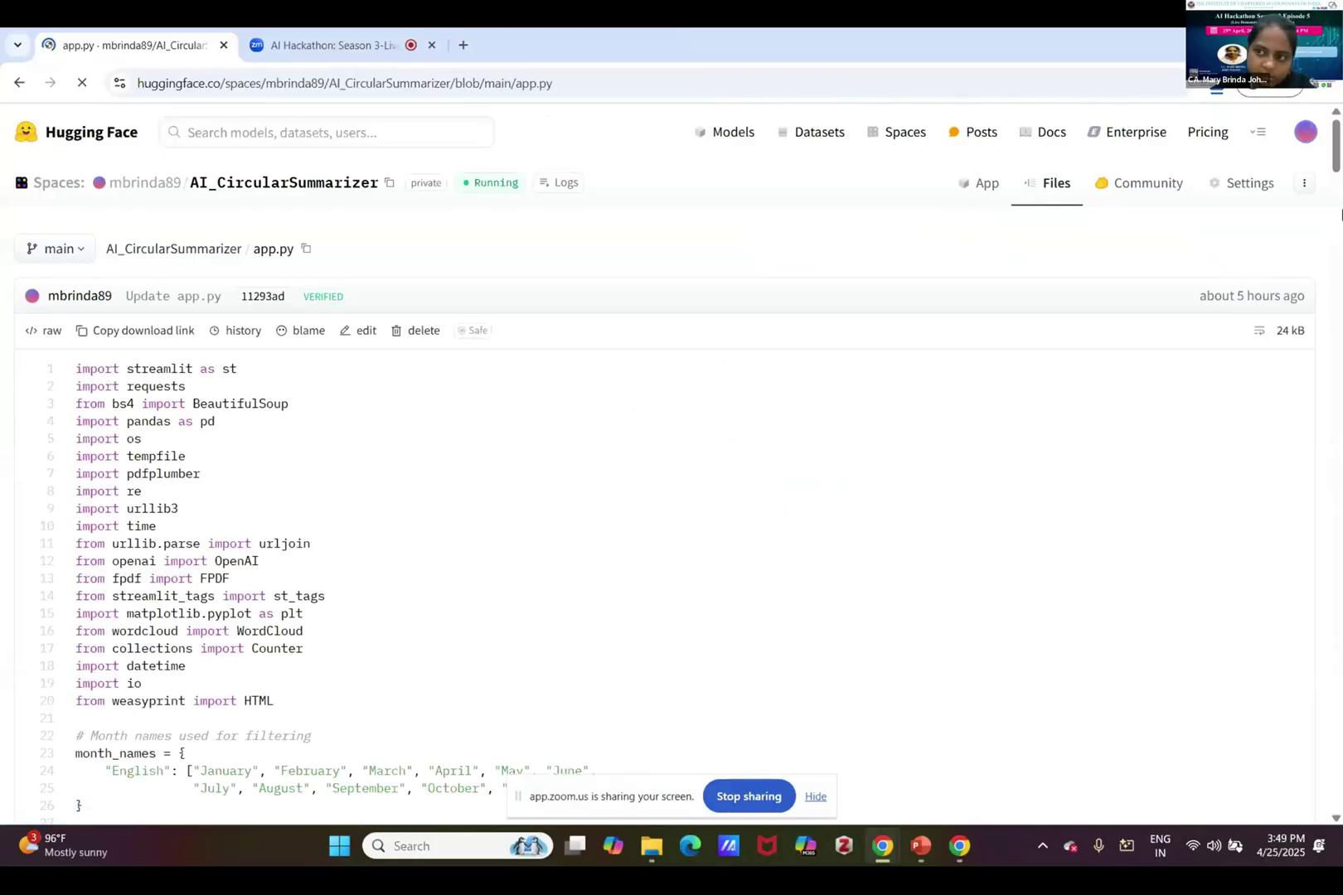
{"action": "left_click_drag", "start_coordinate": [1336, 163], "coordinate": [1338, 806]}
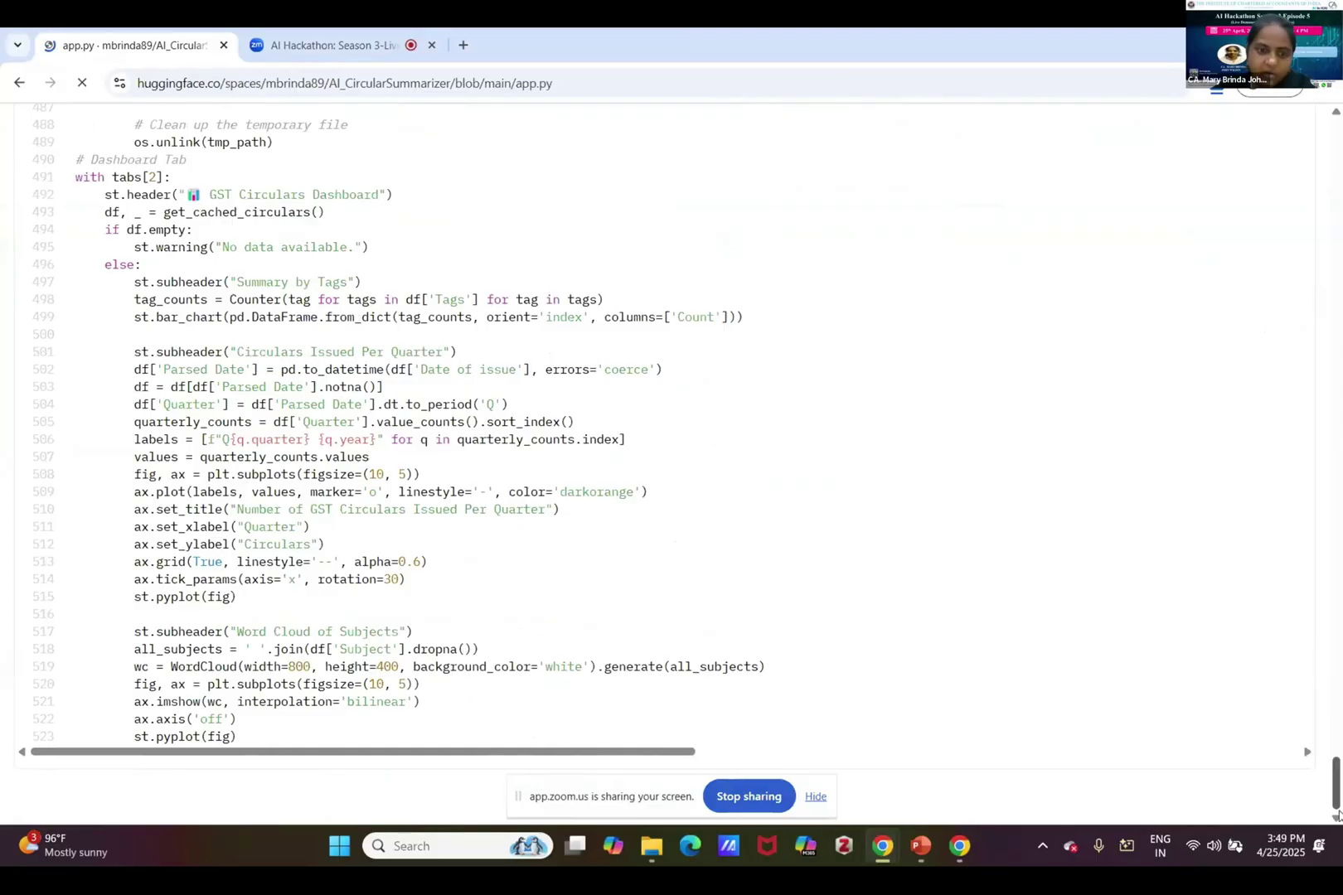
Step: Bring the SmartGST deck forward and step through the Demo and Key Features slides to slide 7, Tech Stack
{"action": "left_click", "coordinate": [922, 847]}
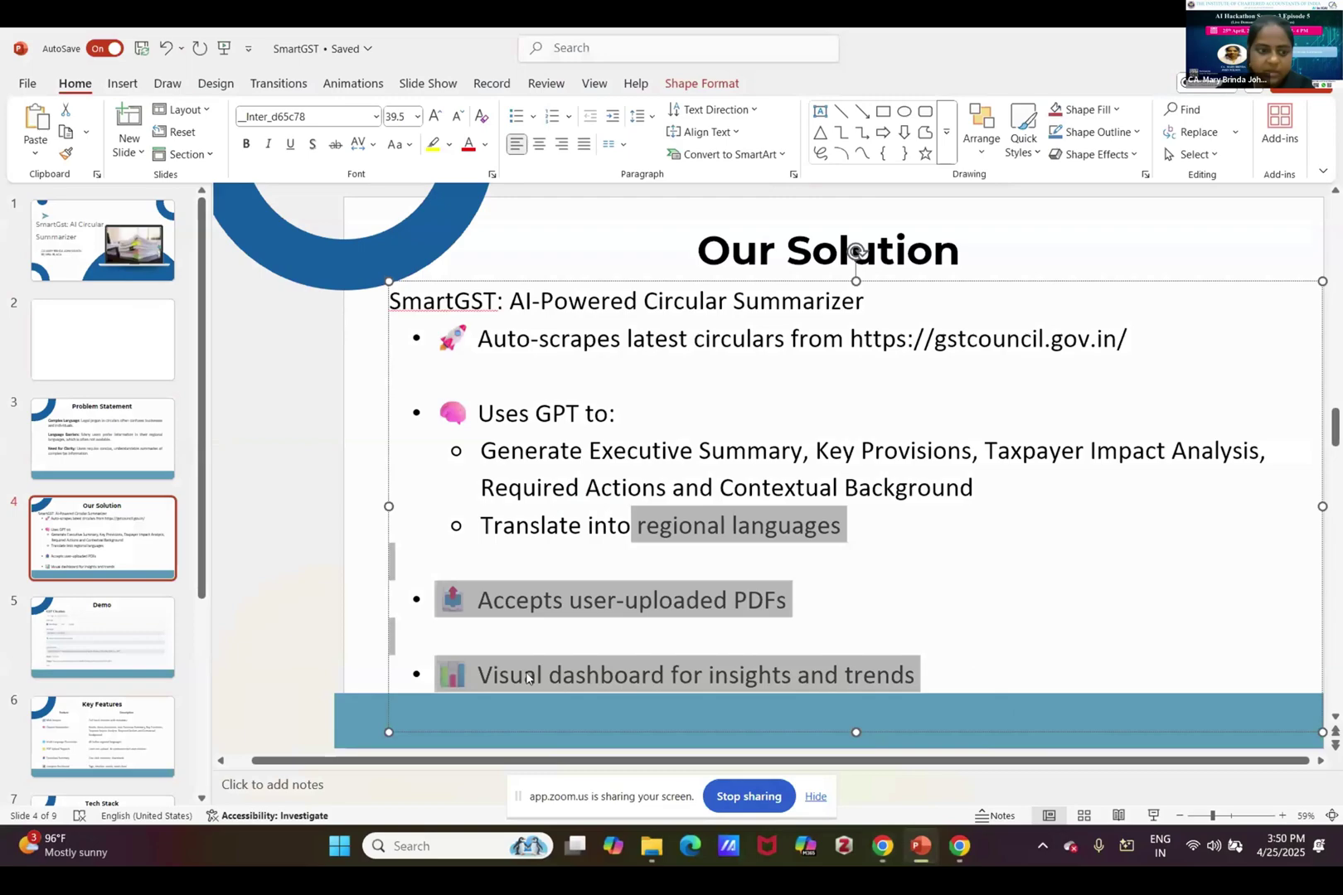
{"action": "left_click", "coordinate": [116, 655]}
{"action": "left_click", "coordinate": [127, 738]}
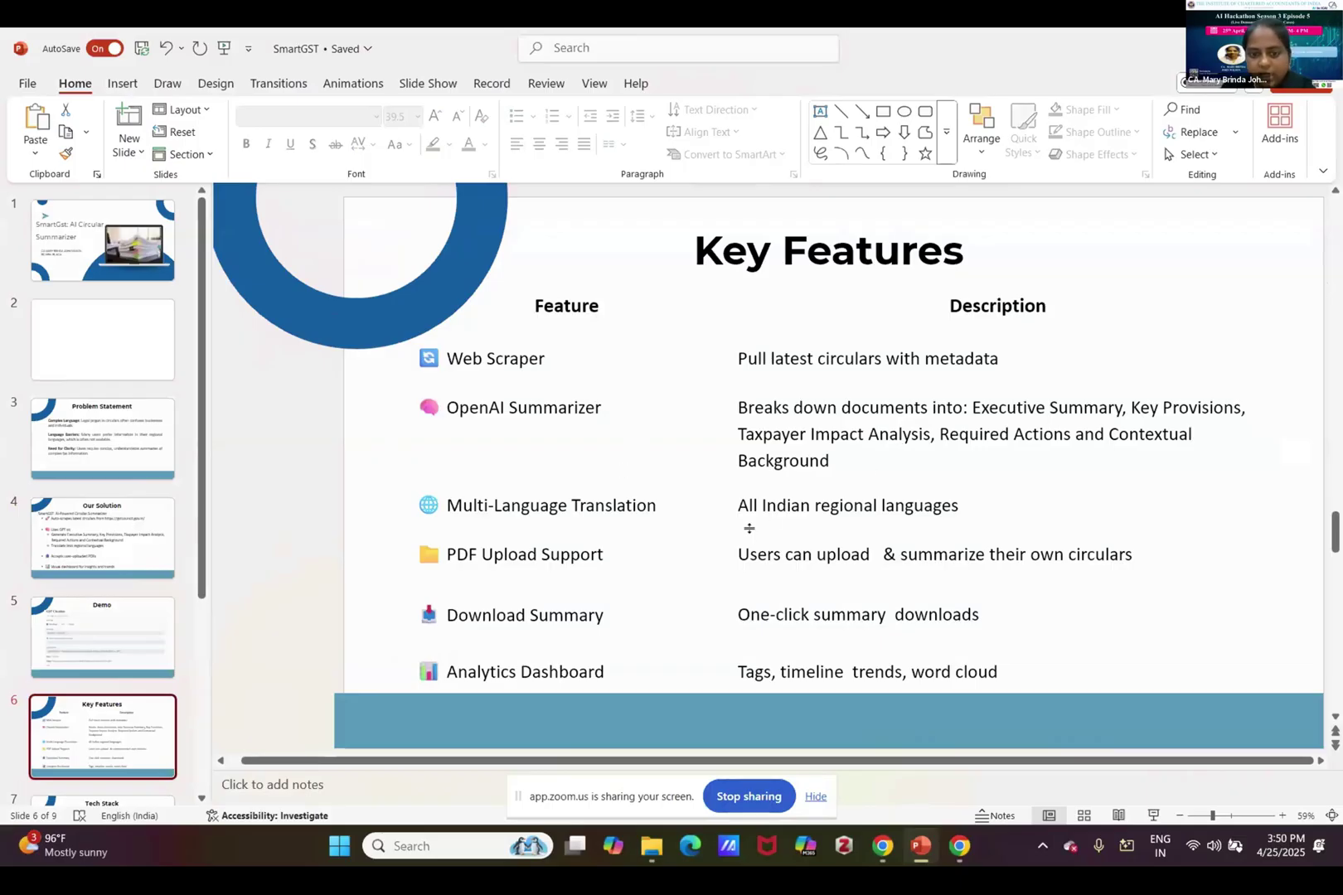
{"action": "left_click_drag", "start_coordinate": [1334, 533], "coordinate": [1336, 545]}
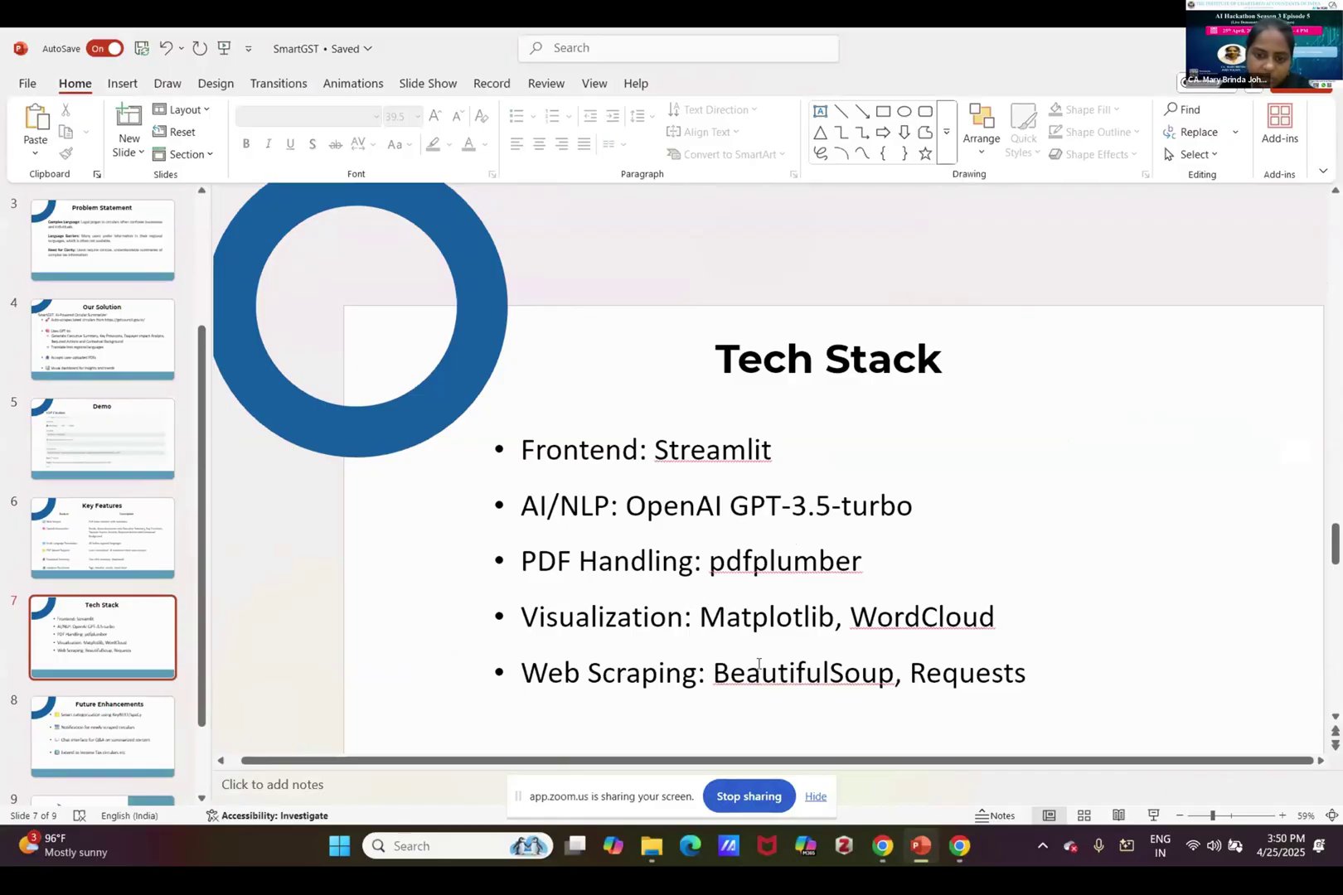
Step: Show slide 8, Future Enhancements, then stop the Zoom screen share
{"action": "left_click", "coordinate": [115, 728]}
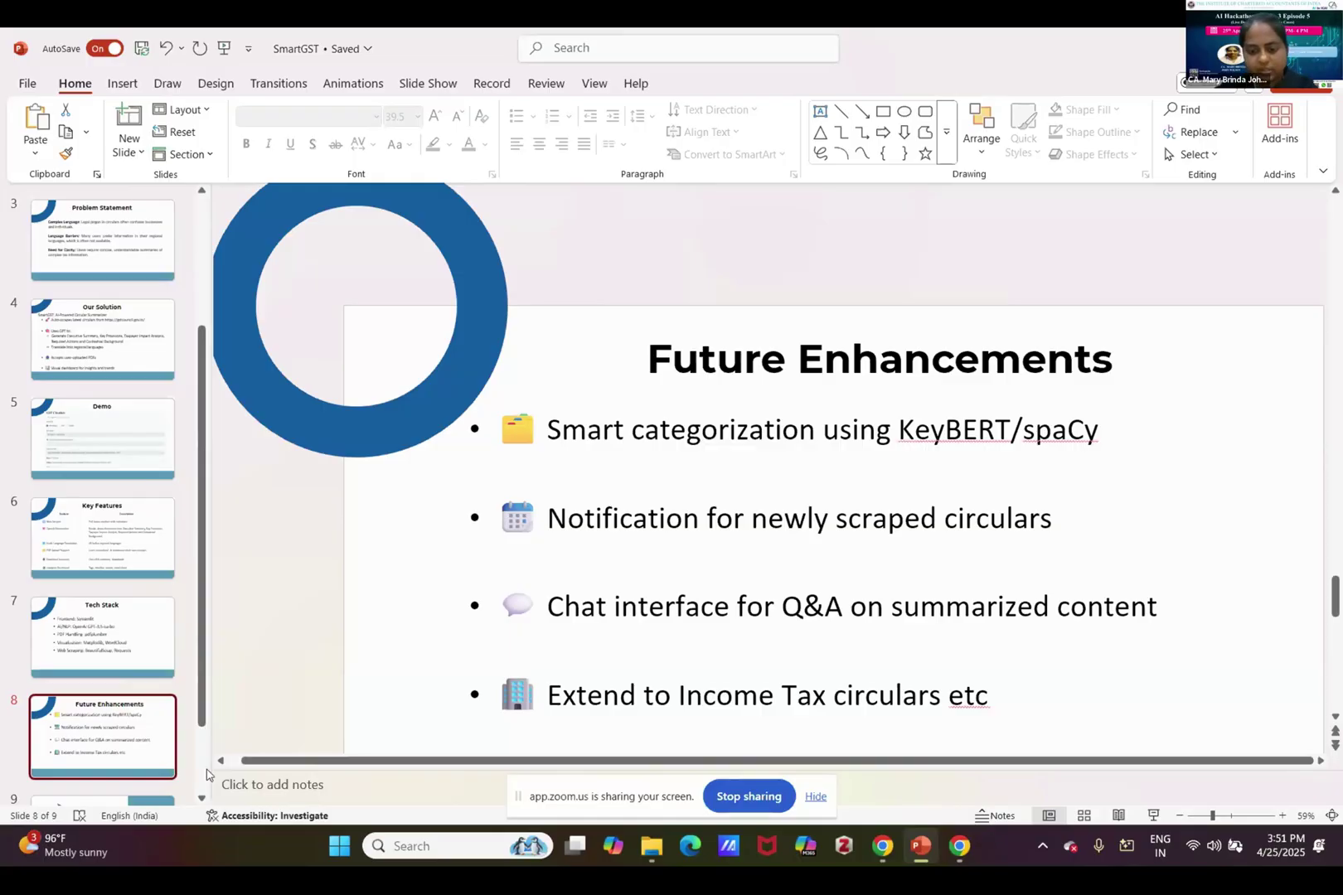
{"action": "left_click", "coordinate": [735, 798]}
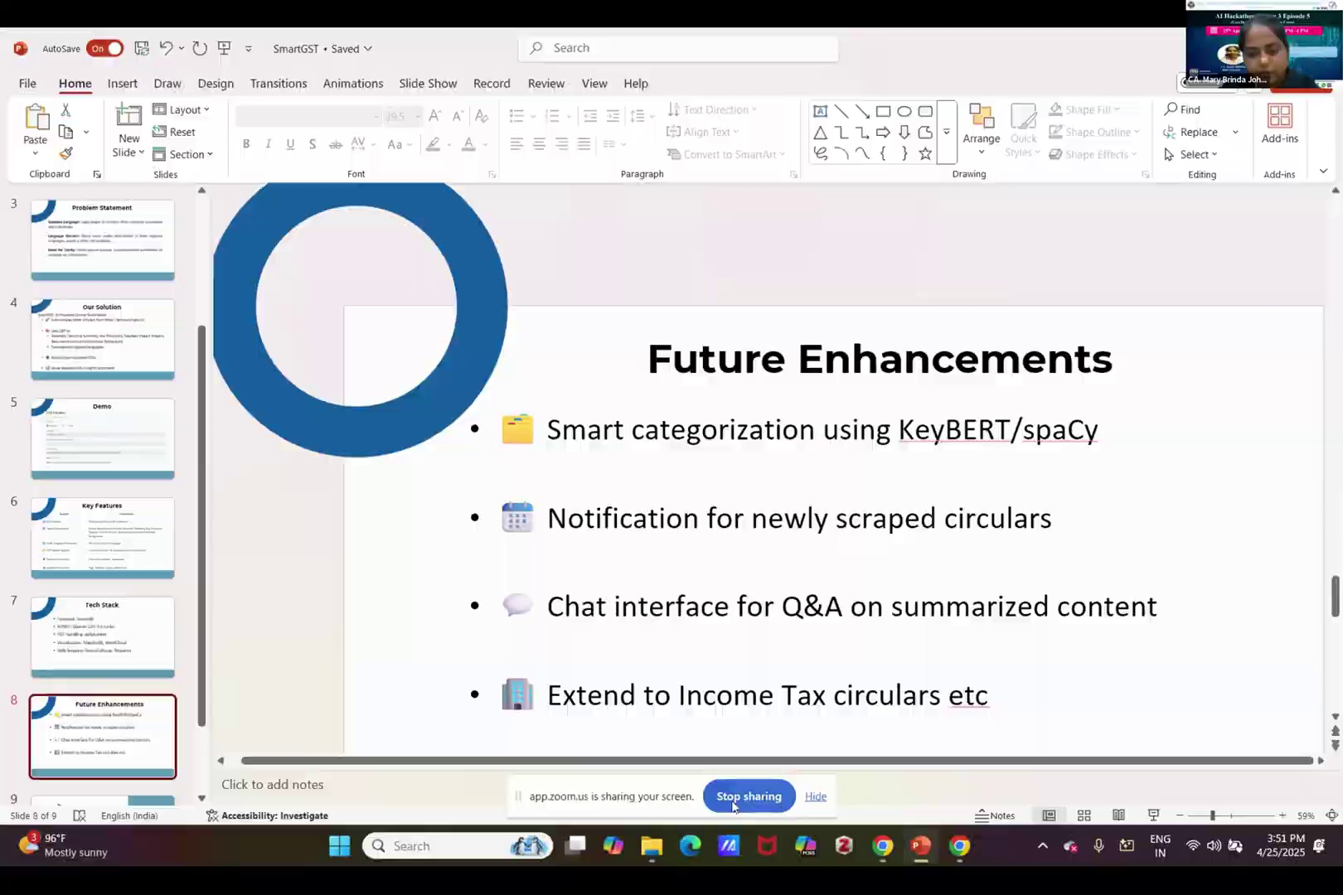